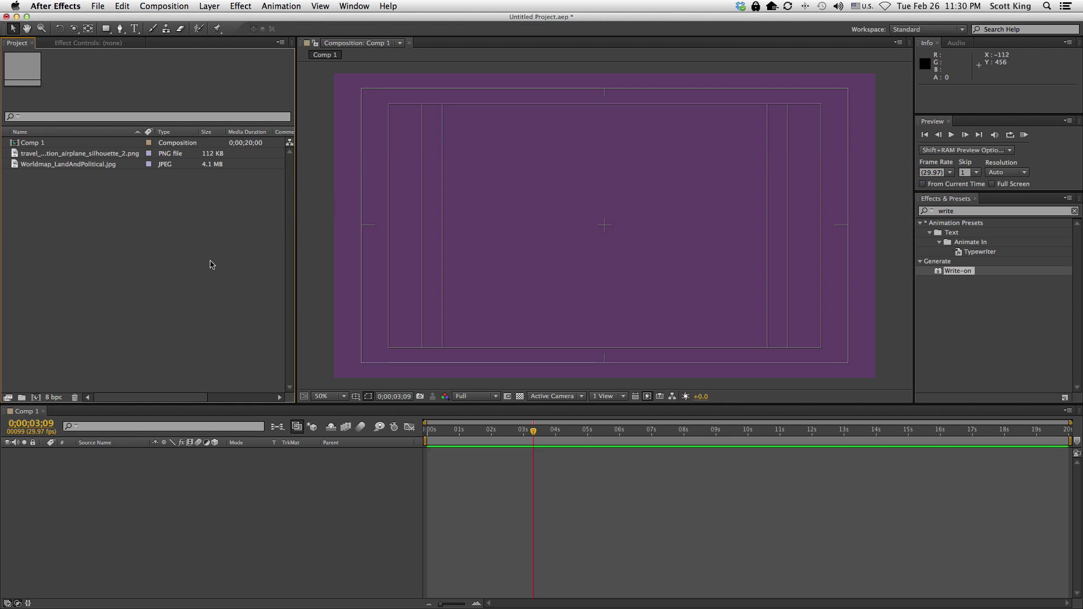
- Add the airplane silhouette PNG to Comp 1 as a layer and scale it down to 18%
{"action": "left_click", "coordinate": [62, 155]}
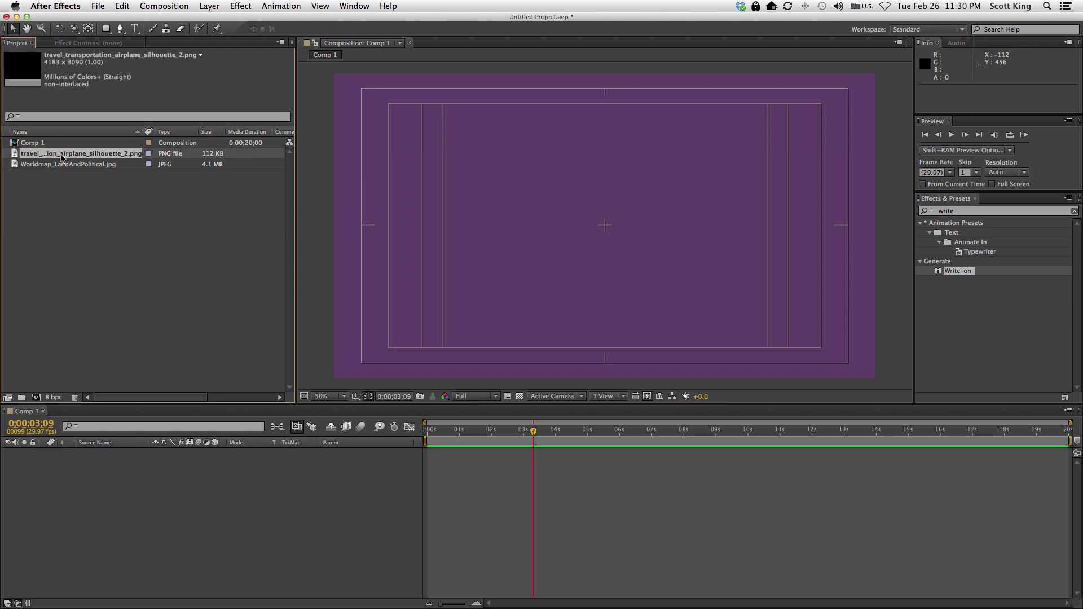
{"action": "left_click", "coordinate": [30, 143]}
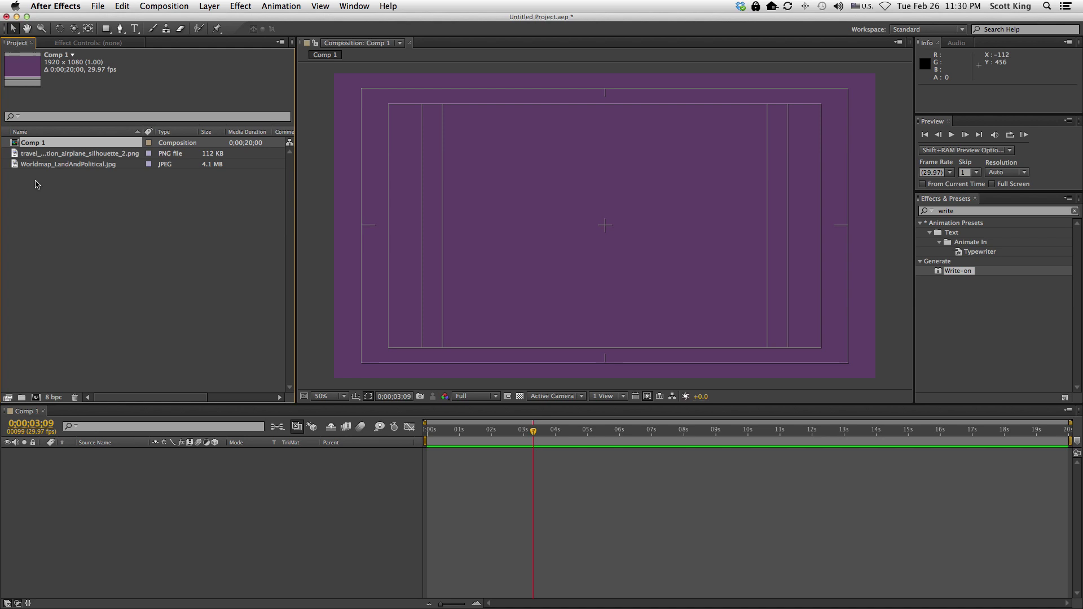
{"action": "left_click", "coordinate": [34, 156]}
{"action": "left_click_drag", "start_coordinate": [16, 161], "coordinate": [134, 515]}
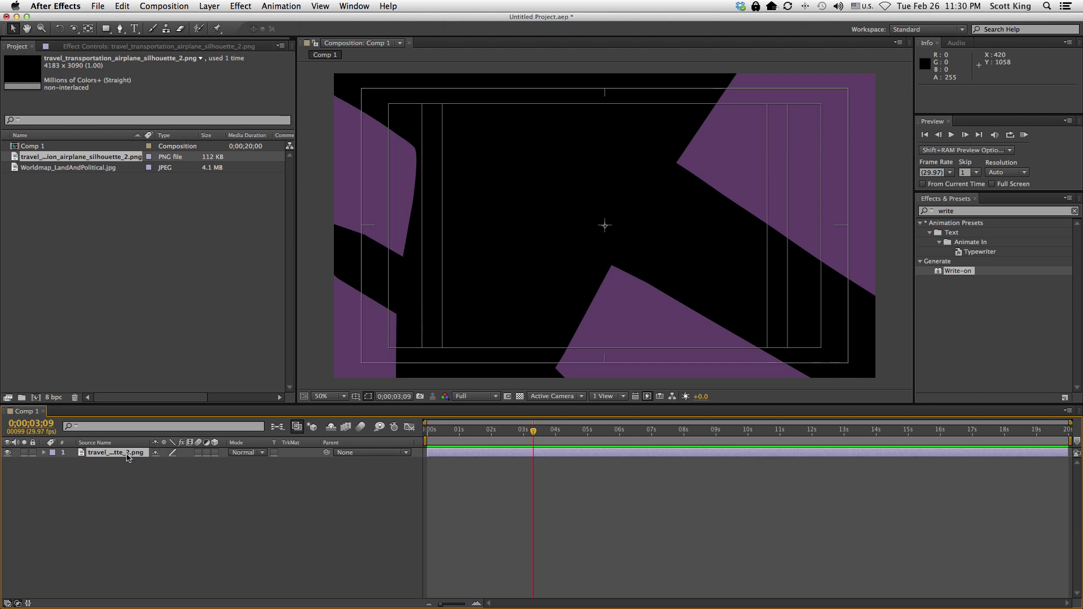
{"action": "left_click", "coordinate": [44, 453]}
{"action": "left_click", "coordinate": [53, 463]}
{"action": "left_click_drag", "start_coordinate": [195, 493], "coordinate": [148, 492]}
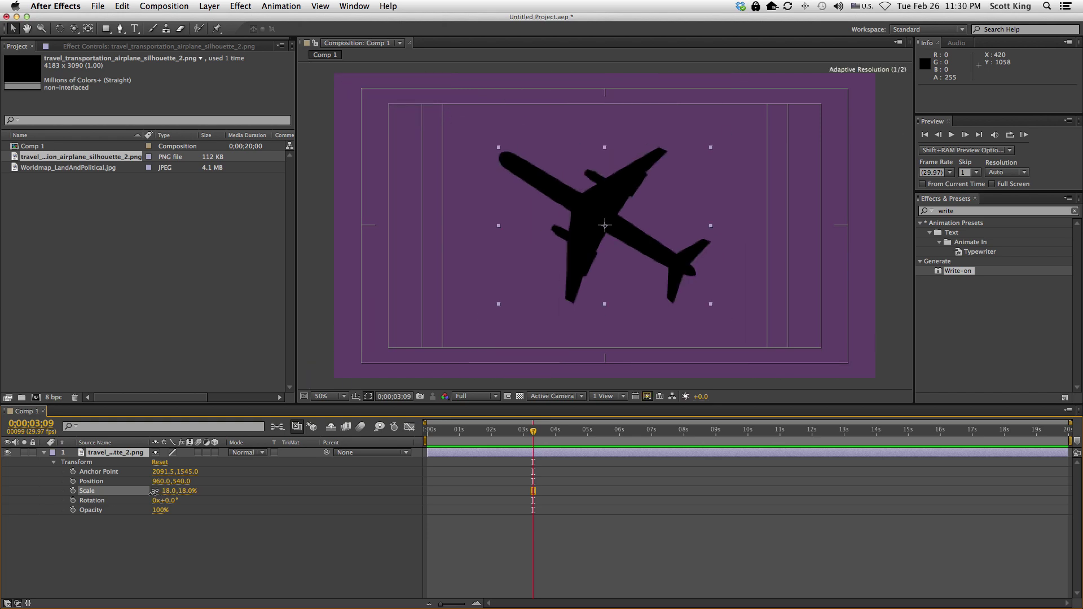
- Place Worldmap_LandAndPolitical.jpg beneath the airplane layer in Comp 1 and scale the map up to 200%
{"action": "left_click", "coordinate": [43, 168]}
{"action": "left_click_drag", "start_coordinate": [18, 170], "coordinate": [98, 547]}
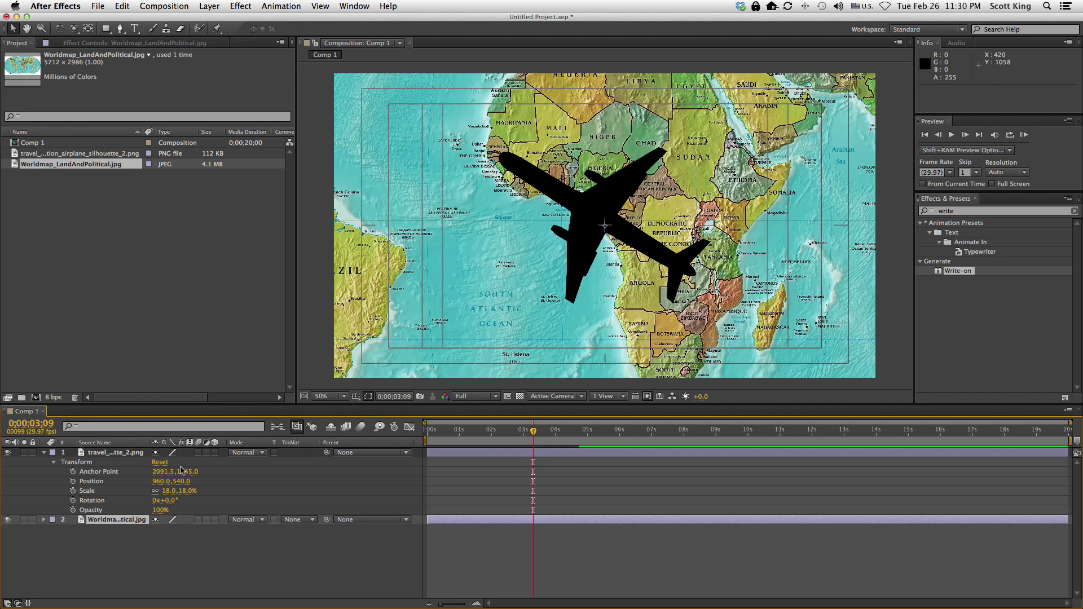
{"action": "left_click", "coordinate": [44, 520]}
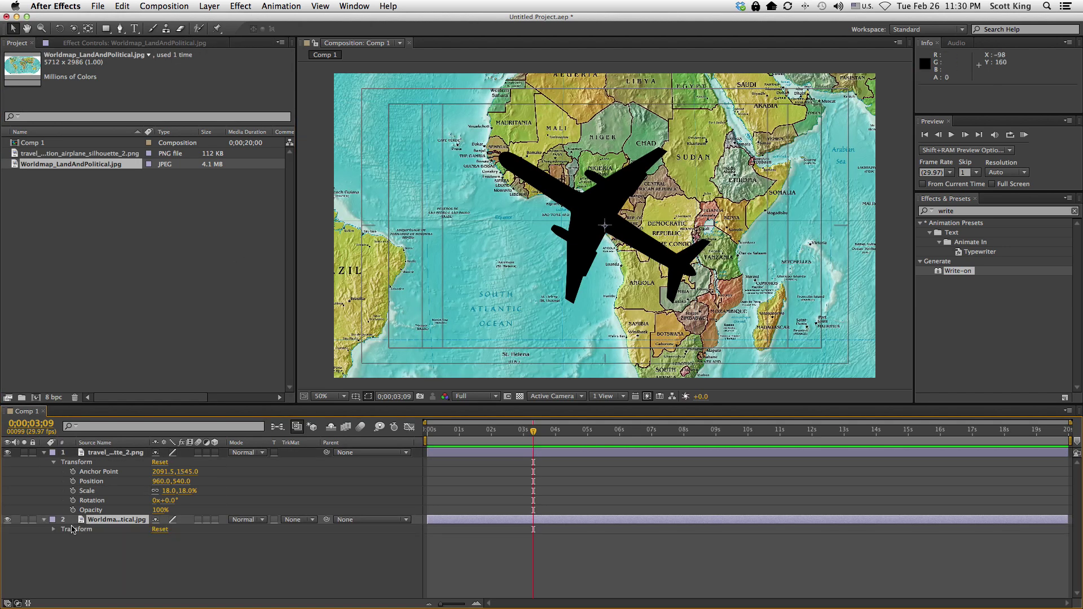
{"action": "left_click", "coordinate": [55, 529]}
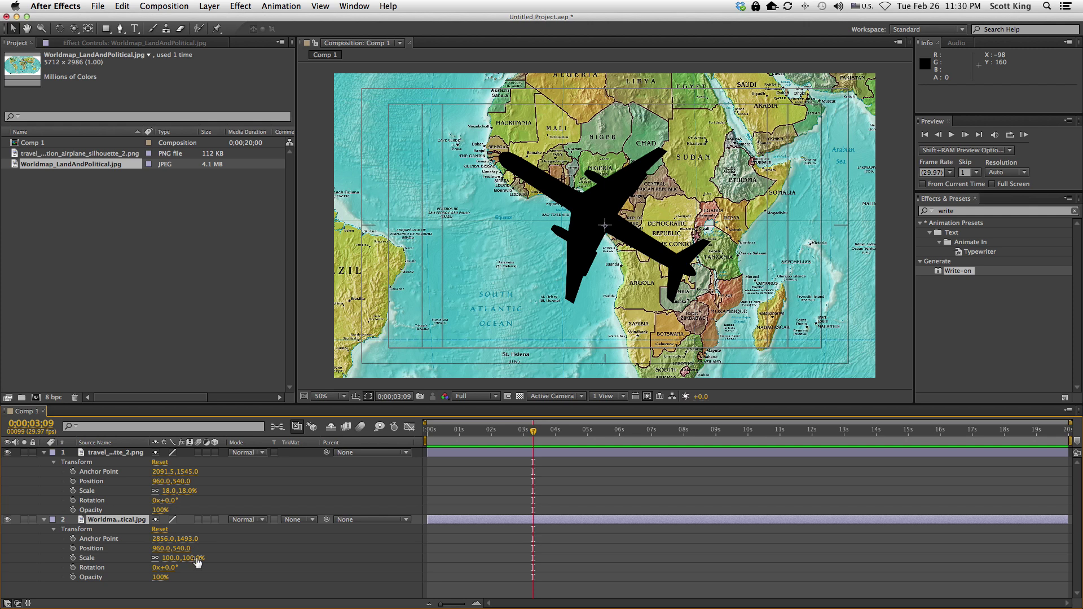
{"action": "left_click_drag", "start_coordinate": [193, 558], "coordinate": [251, 558]}
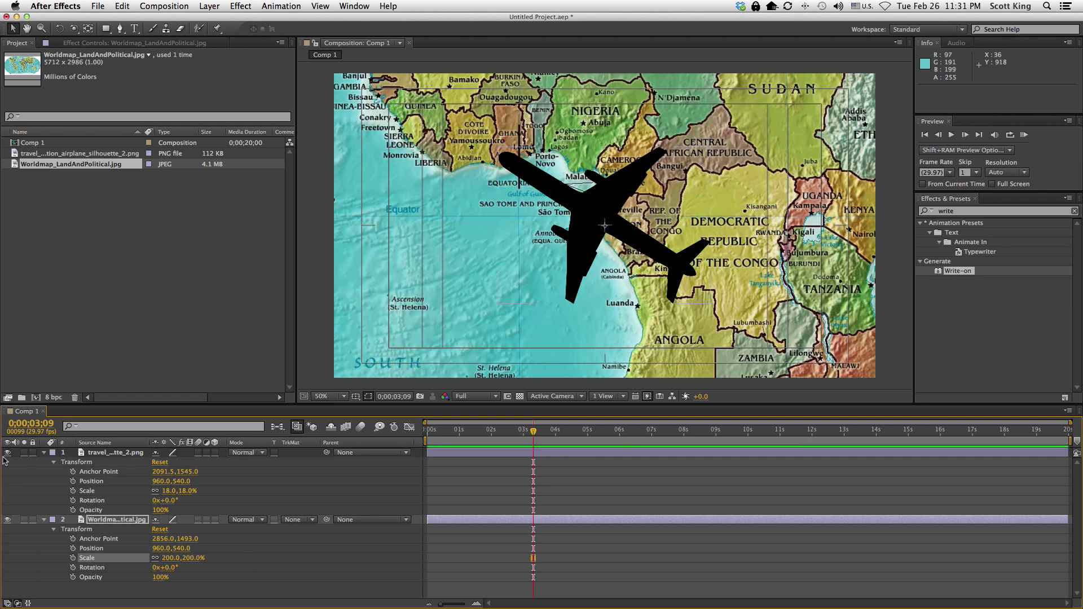
- Hide the airplane layer and move the map to about 744, 974
{"action": "left_click", "coordinate": [6, 453]}
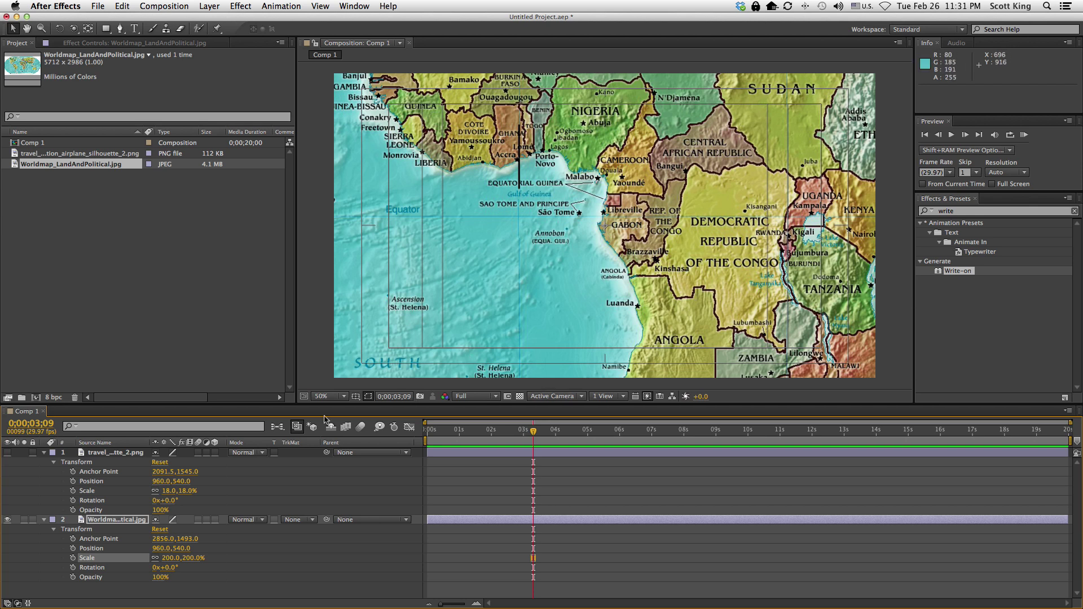
{"action": "left_click_drag", "start_coordinate": [554, 240], "coordinate": [496, 362]}
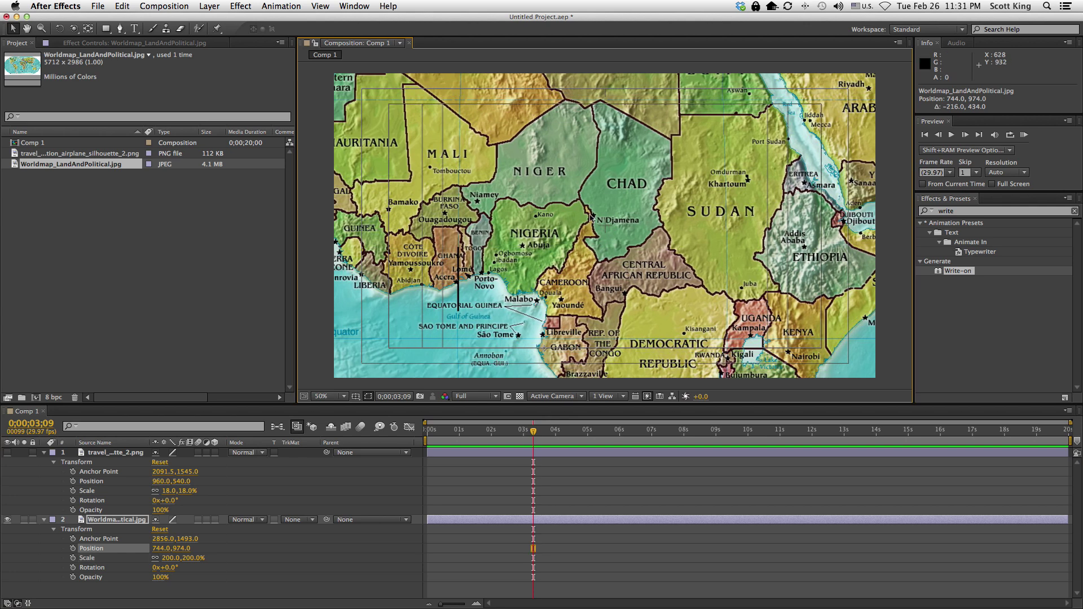
- Turn the title/action safe overlay off in the composition view and back on
{"action": "left_click", "coordinate": [355, 398]}
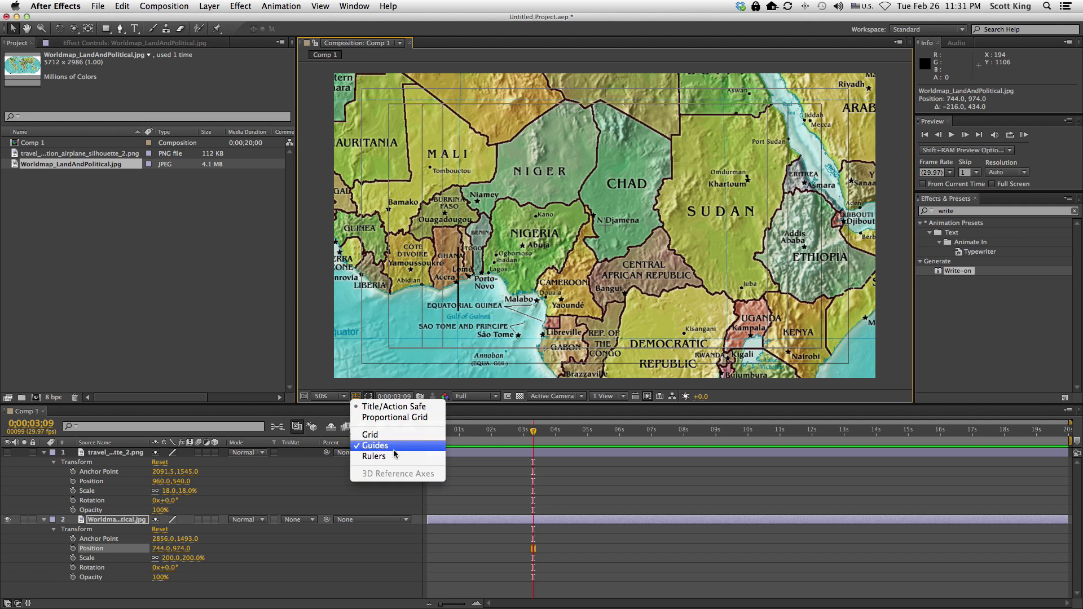
{"action": "left_click", "coordinate": [386, 407]}
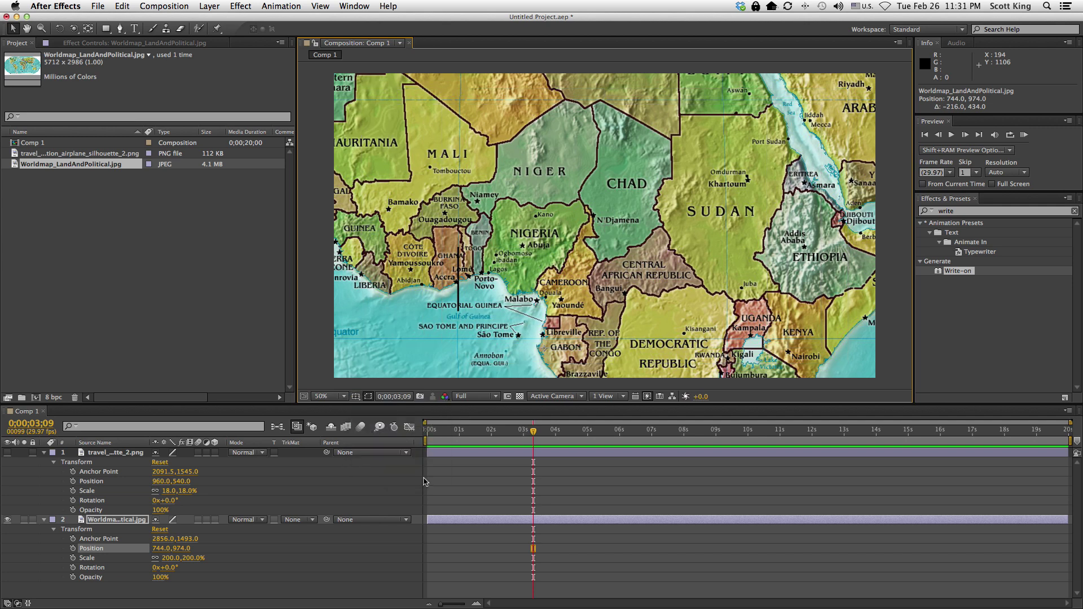
{"action": "left_click", "coordinate": [356, 398]}
{"action": "left_click", "coordinate": [385, 407]}
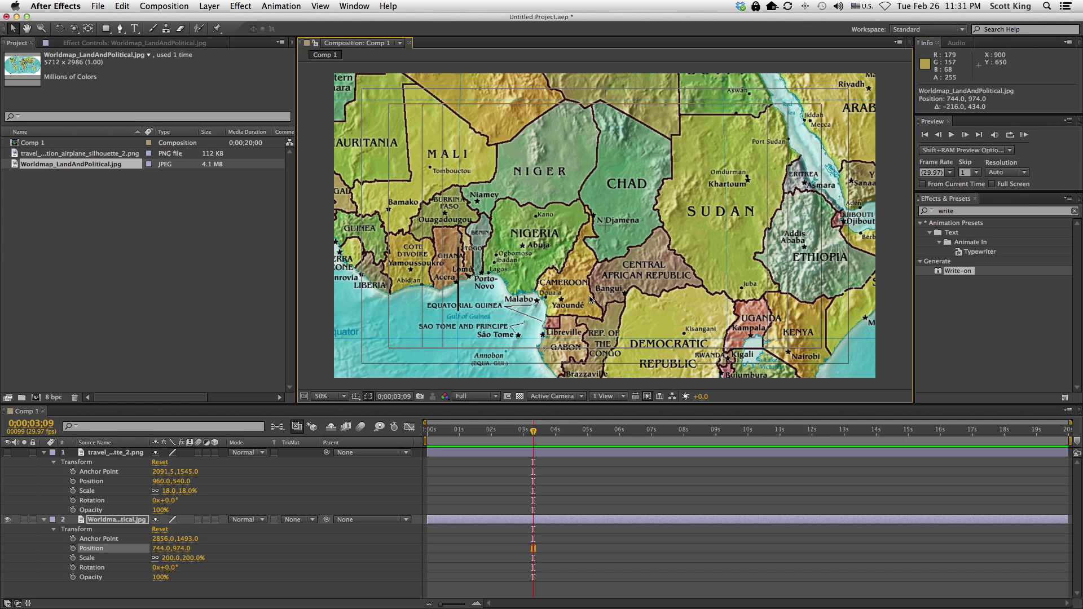
- Frame the map on the eastern US coast at about 3518, 1976 and start Position keyframing at 0;00;00;00
{"action": "left_click_drag", "start_coordinate": [533, 434], "coordinate": [425, 436]}
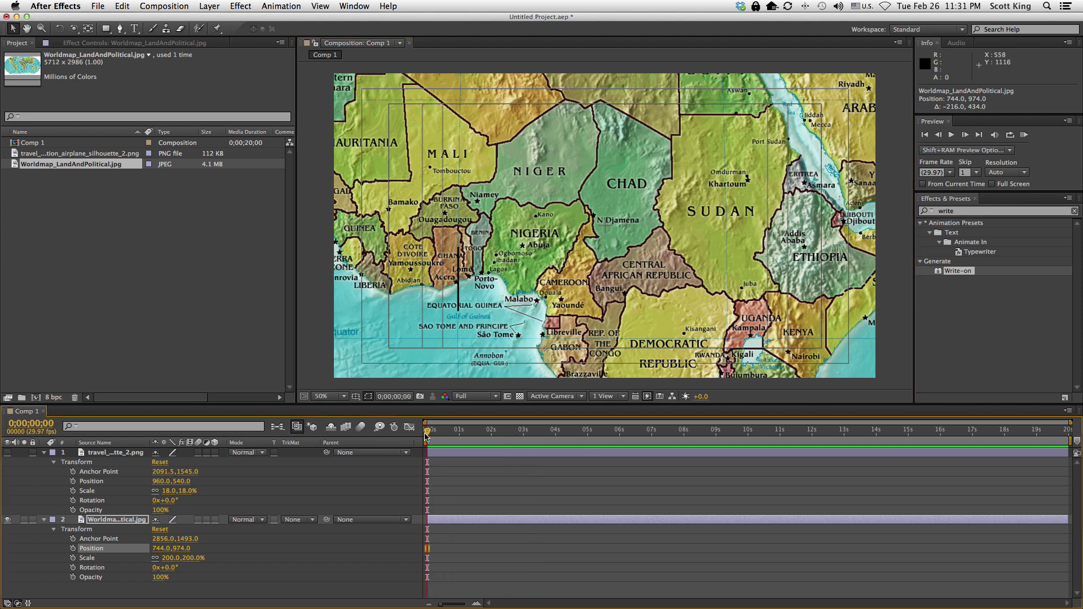
{"action": "left_click_drag", "start_coordinate": [671, 185], "coordinate": [712, 223]}
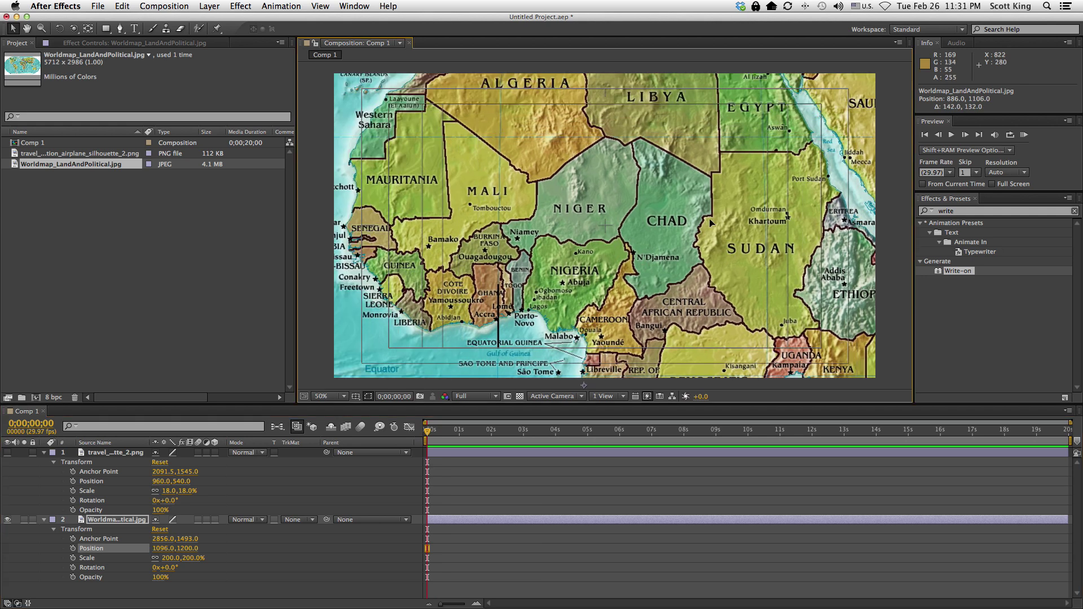
{"action": "left_click_drag", "start_coordinate": [426, 138], "coordinate": [665, 193]}
{"action": "left_click_drag", "start_coordinate": [361, 74], "coordinate": [888, 163]}
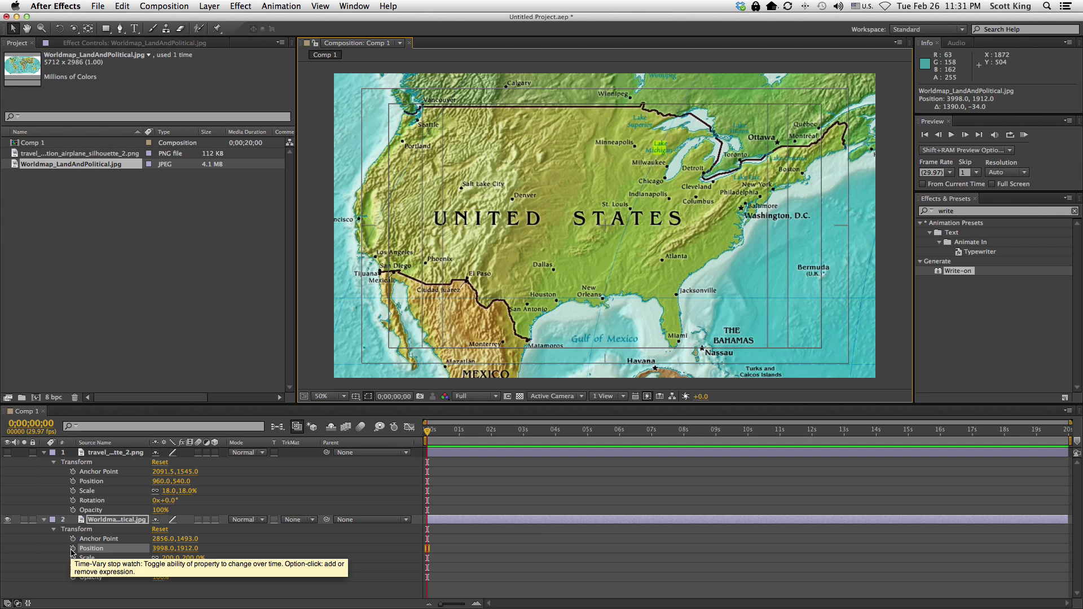
{"action": "left_click_drag", "start_coordinate": [605, 229], "coordinate": [508, 278]}
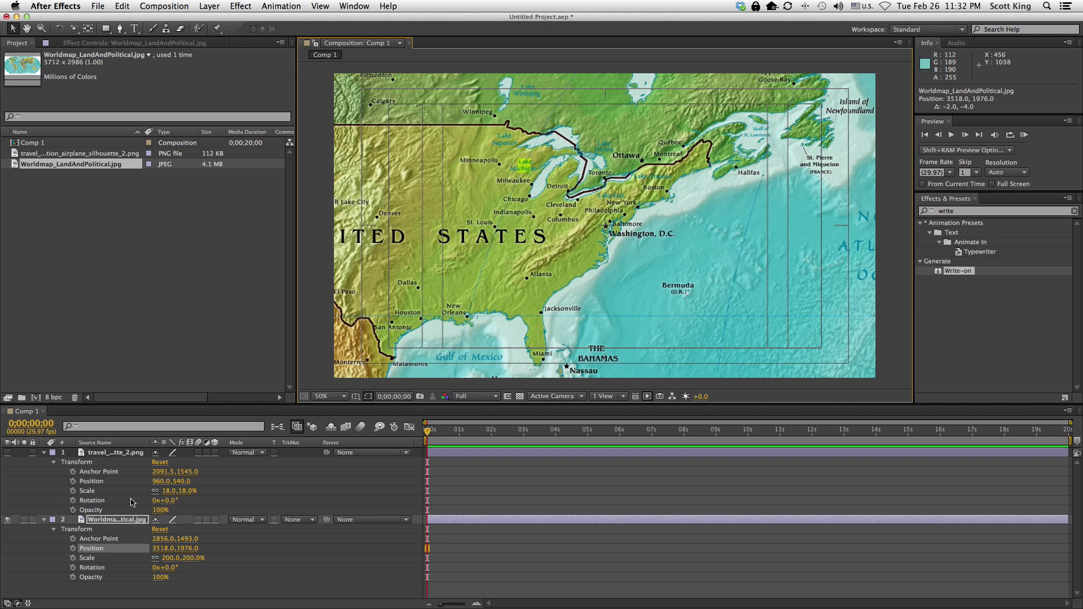
{"action": "left_click", "coordinate": [73, 548]}
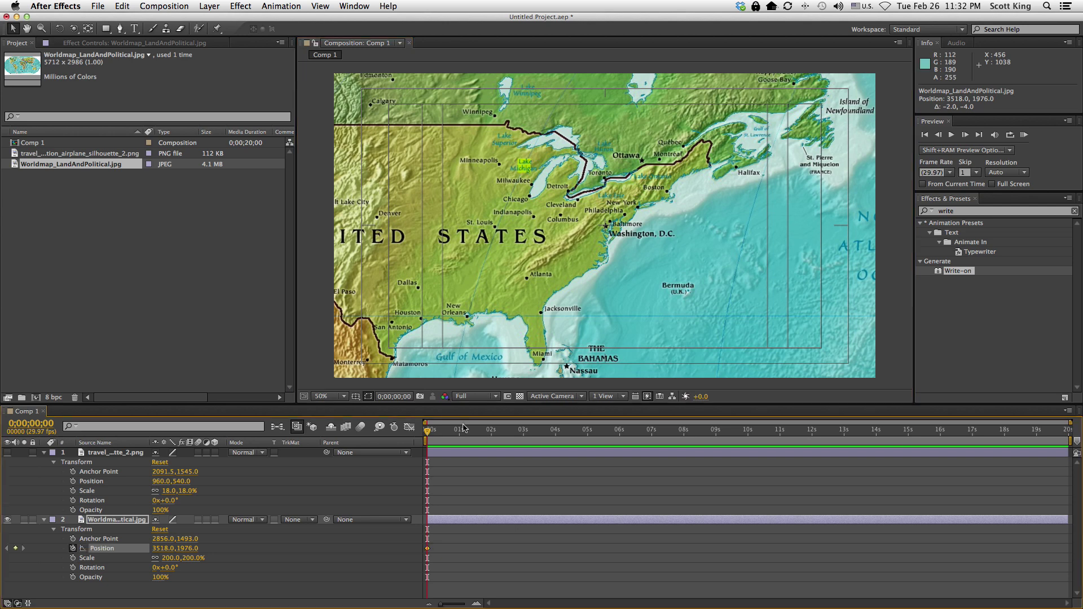
- At 0;00;05;00, add a map Position keyframe at about 1224, 2422, framing western Europe
{"action": "left_click_drag", "start_coordinate": [455, 434], "coordinate": [585, 434]}
{"action": "left_click_drag", "start_coordinate": [622, 387], "coordinate": [408, 327]}
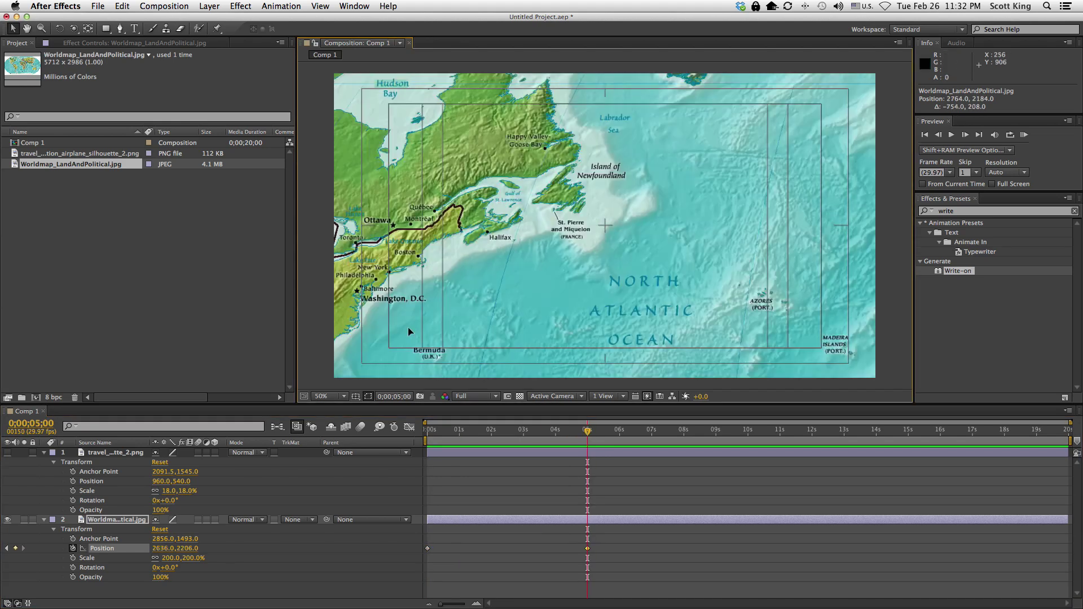
{"action": "left_click_drag", "start_coordinate": [702, 231], "coordinate": [374, 253]}
{"action": "left_click_drag", "start_coordinate": [648, 256], "coordinate": [614, 255]}
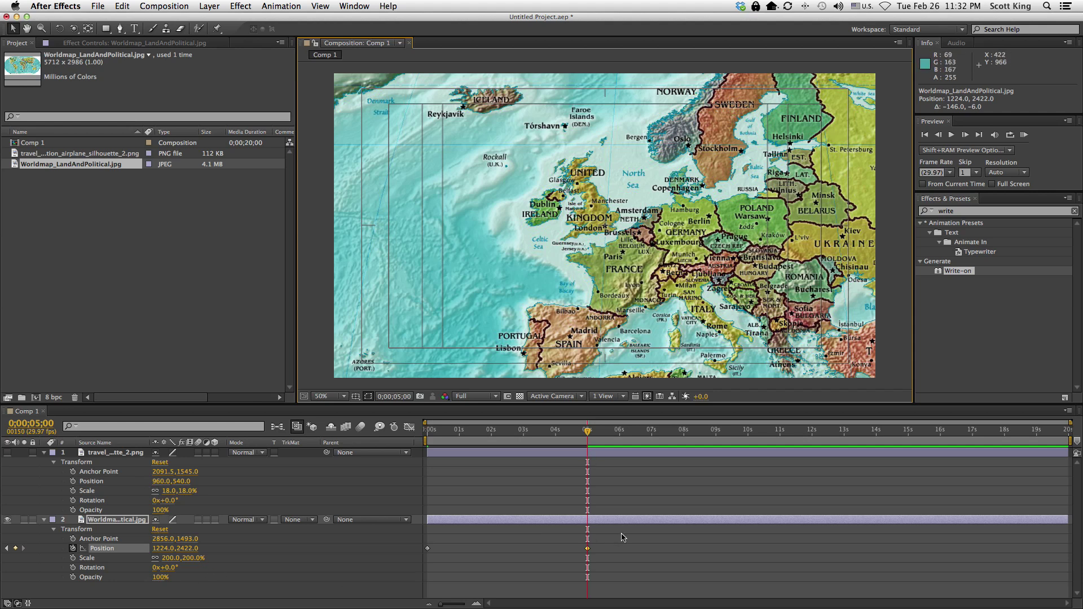
- At 0;00;10;01, add a map Position keyframe at about -226, -106, centring Madagascar
{"action": "left_click_drag", "start_coordinate": [588, 434], "coordinate": [750, 422]}
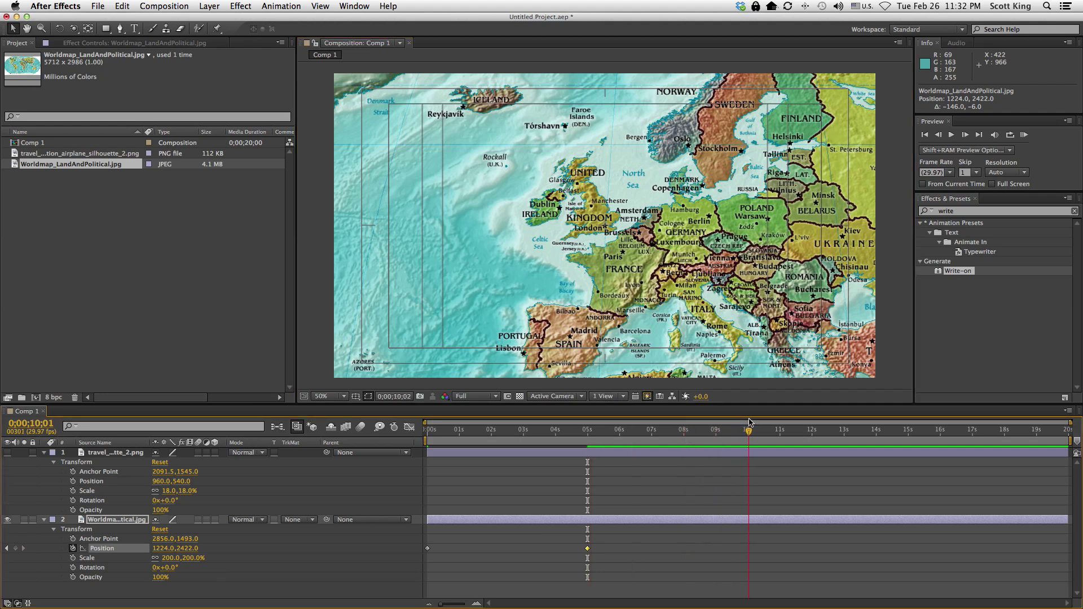
{"action": "left_click_drag", "start_coordinate": [846, 367], "coordinate": [551, 95]}
{"action": "left_click_drag", "start_coordinate": [809, 310], "coordinate": [592, 198]}
{"action": "left_click_drag", "start_coordinate": [748, 208], "coordinate": [733, 129]}
{"action": "left_click_drag", "start_coordinate": [511, 341], "coordinate": [676, 235]}
{"action": "left_click_drag", "start_coordinate": [636, 300], "coordinate": [658, 244]}
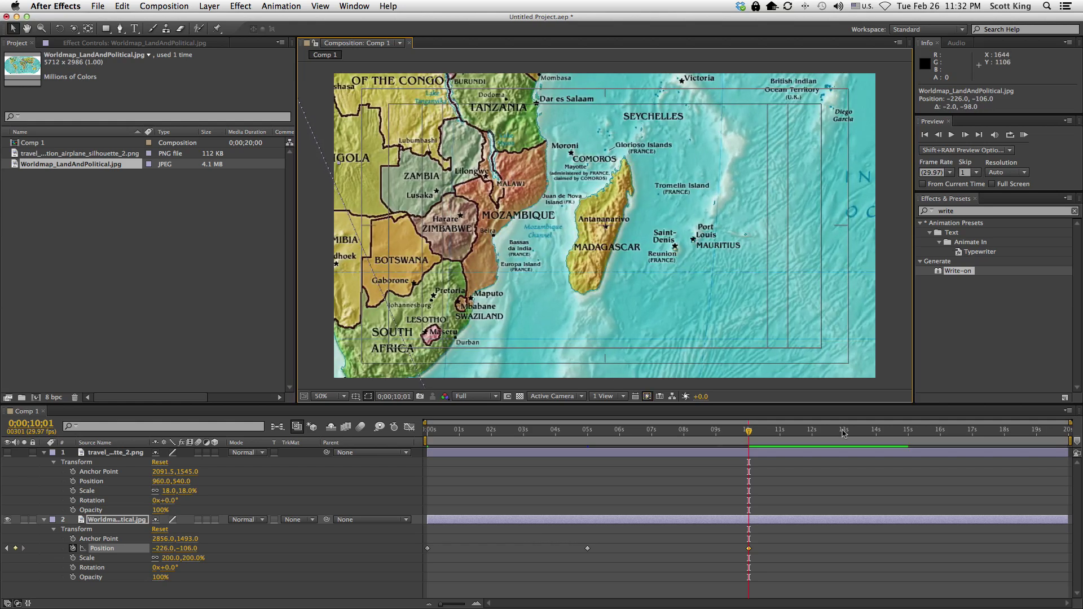
- At 0;00;15;01, move the map past the Philippines and set its Position keyframe at about -2932, 1864
{"action": "left_click_drag", "start_coordinate": [748, 431], "coordinate": [910, 432]}
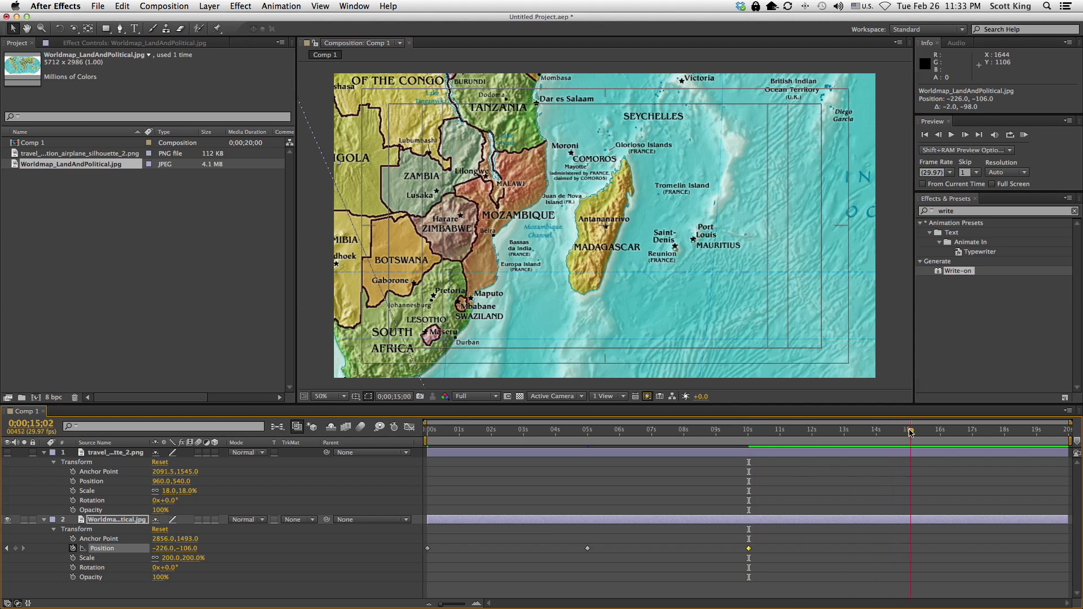
{"action": "left_click_drag", "start_coordinate": [796, 211], "coordinate": [548, 418]}
{"action": "left_click_drag", "start_coordinate": [741, 213], "coordinate": [446, 286]}
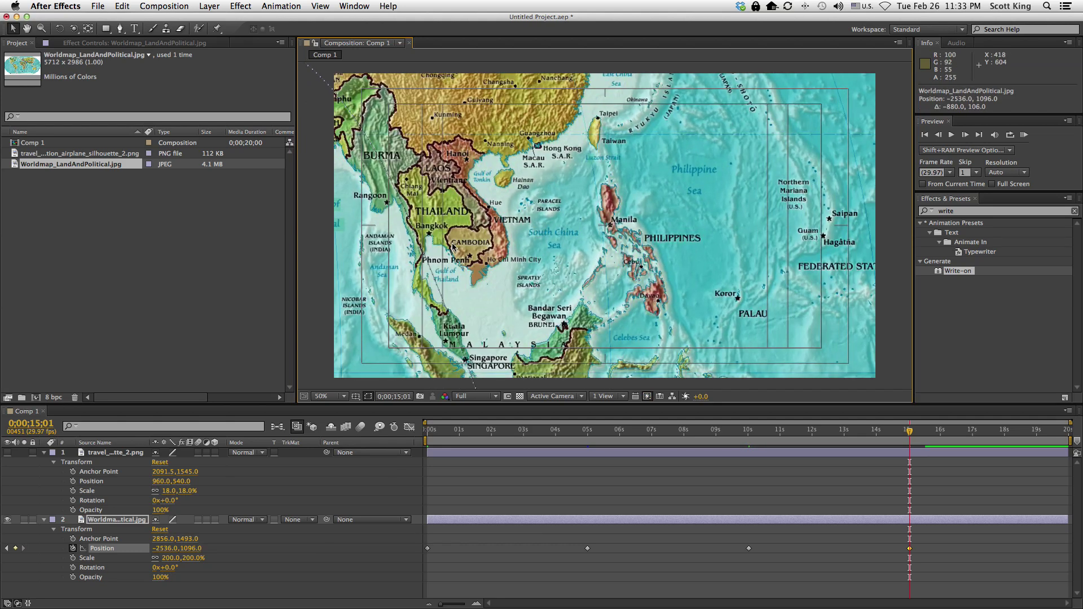
{"action": "left_click_drag", "start_coordinate": [610, 240], "coordinate": [582, 346]}
{"action": "left_click_drag", "start_coordinate": [727, 168], "coordinate": [655, 226]}
- Return to the start of the composition and apply the Write-on effect to the world map layer
{"action": "left_click_drag", "start_coordinate": [909, 433], "coordinate": [416, 482]}
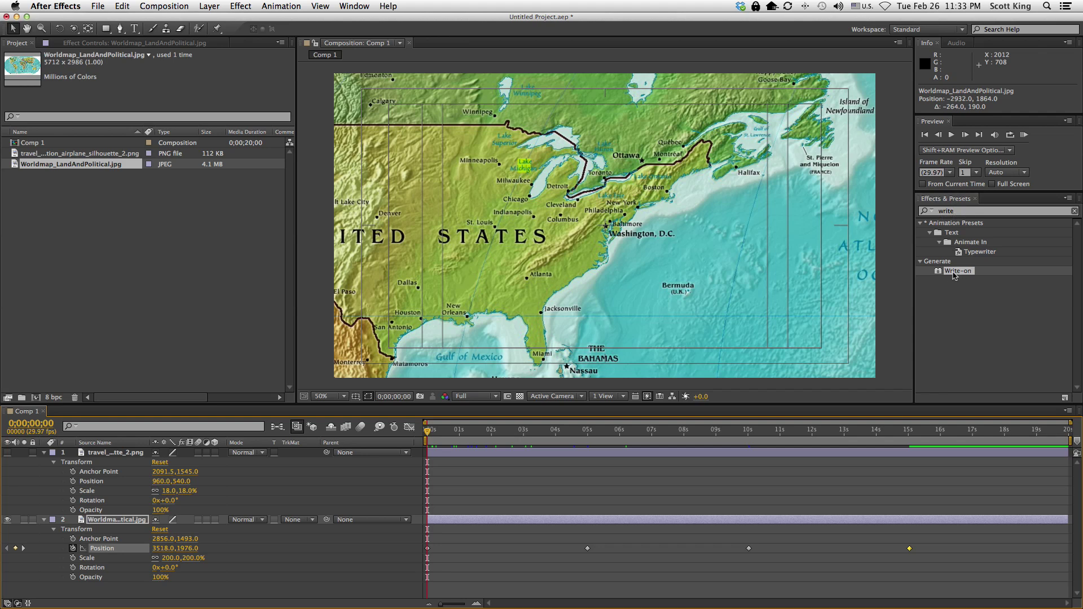
{"action": "left_click", "coordinate": [81, 524]}
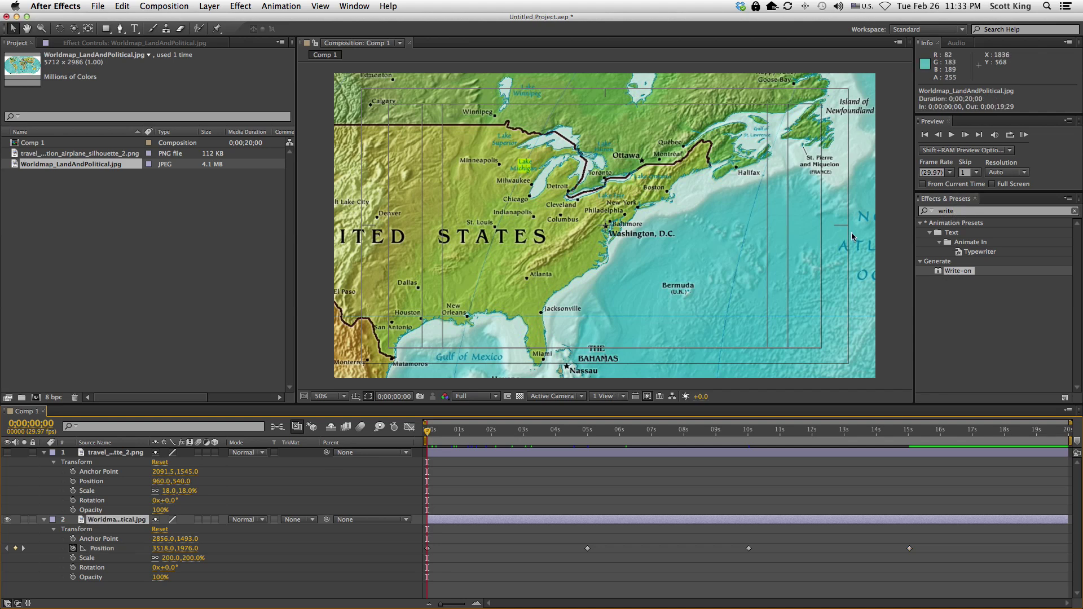
{"action": "double_click", "coordinate": [939, 272]}
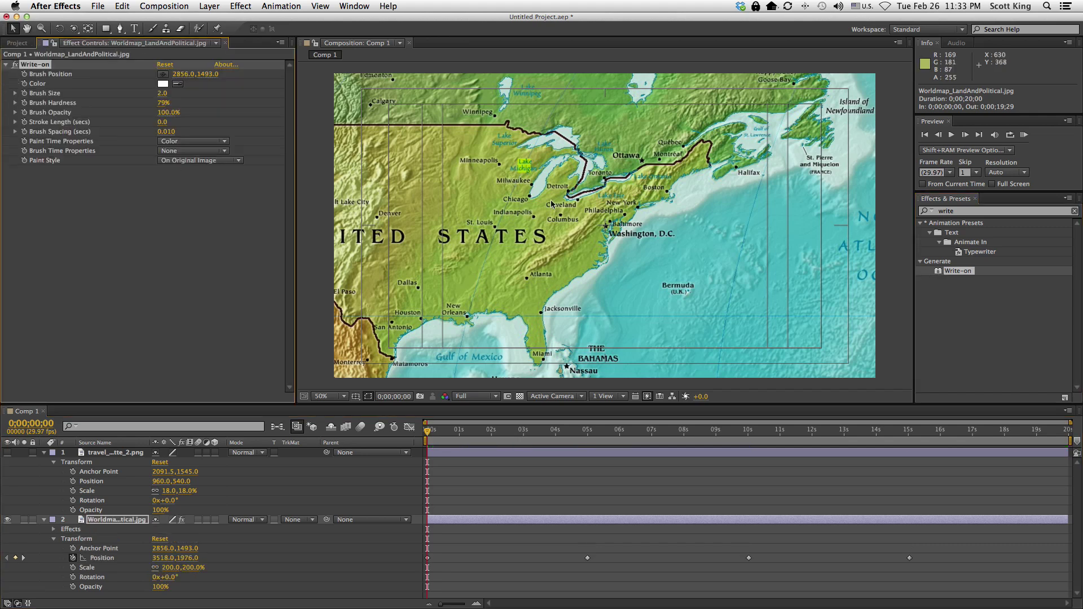
{"action": "left_click", "coordinate": [419, 433]}
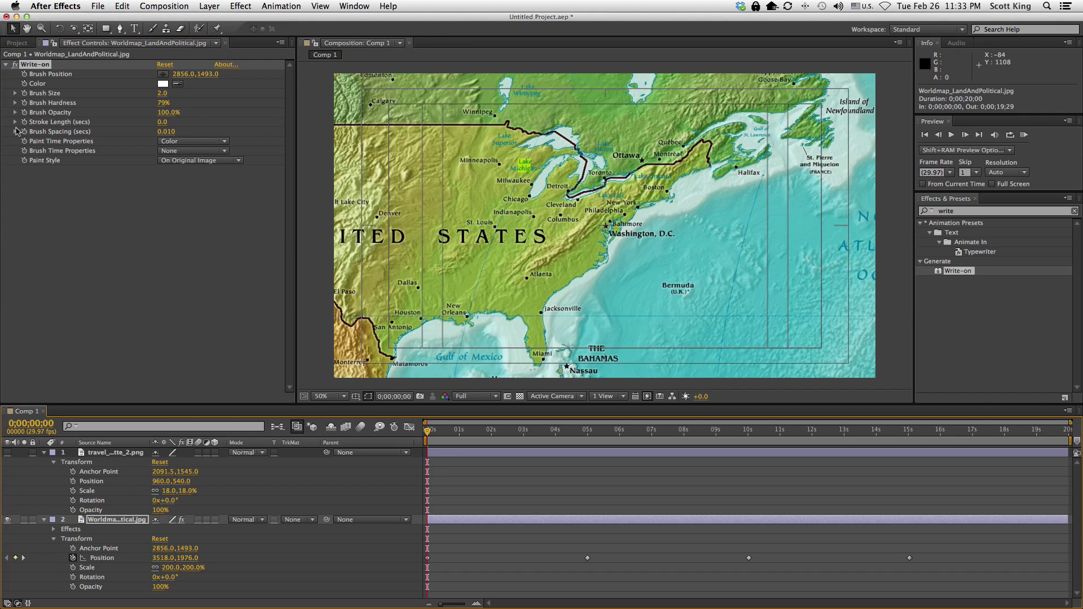
- Set the Write-on brush colour to red (FF0000) and its brush size to 4.9
{"action": "left_click", "coordinate": [163, 83]}
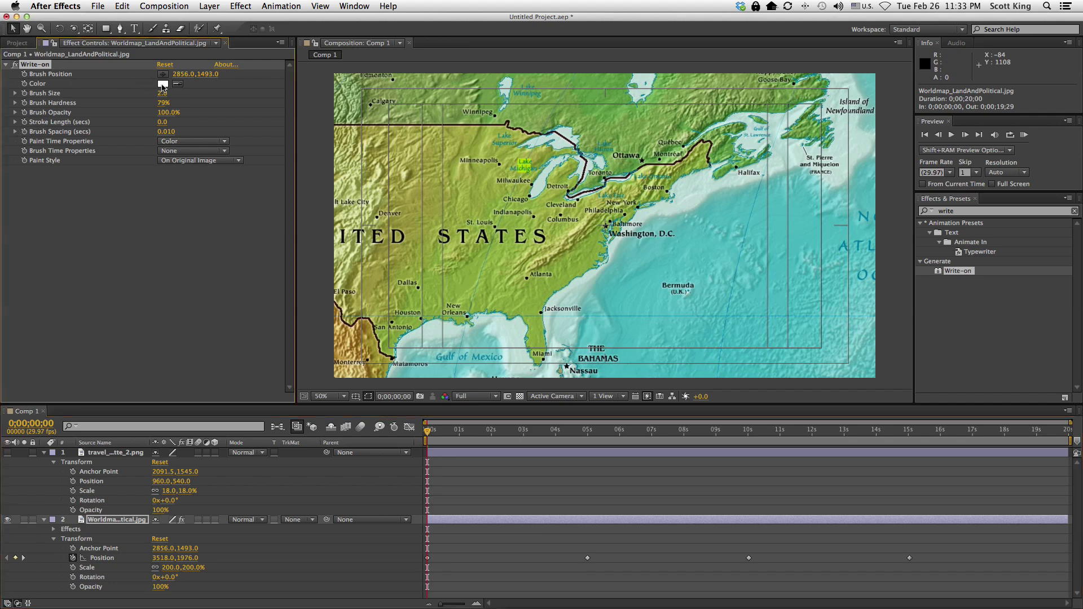
{"action": "left_click", "coordinate": [870, 95]}
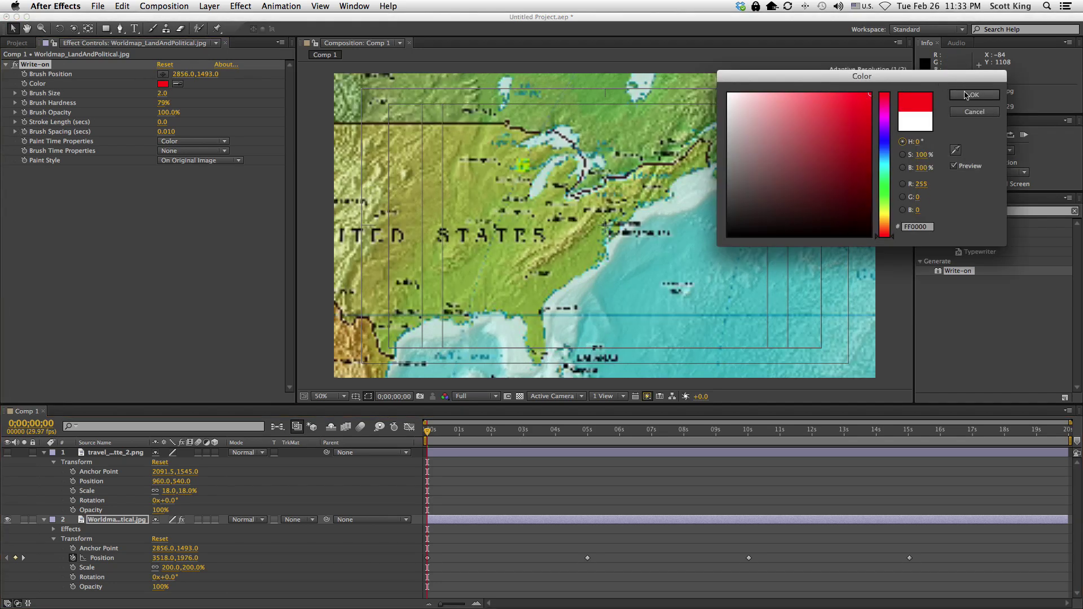
{"action": "left_click", "coordinate": [965, 95]}
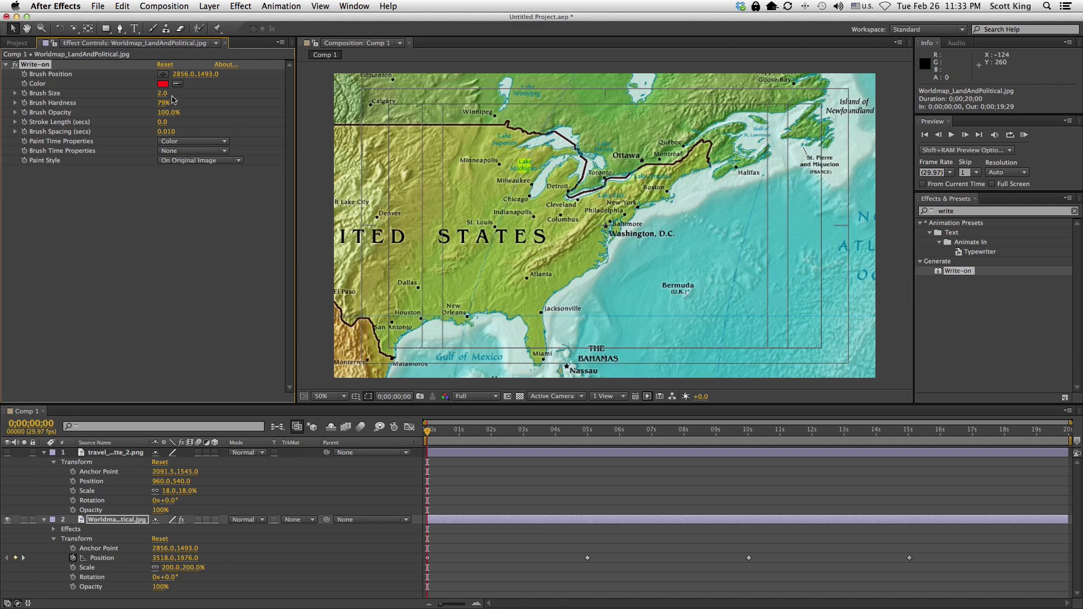
{"action": "left_click_drag", "start_coordinate": [162, 94], "coordinate": [170, 93]}
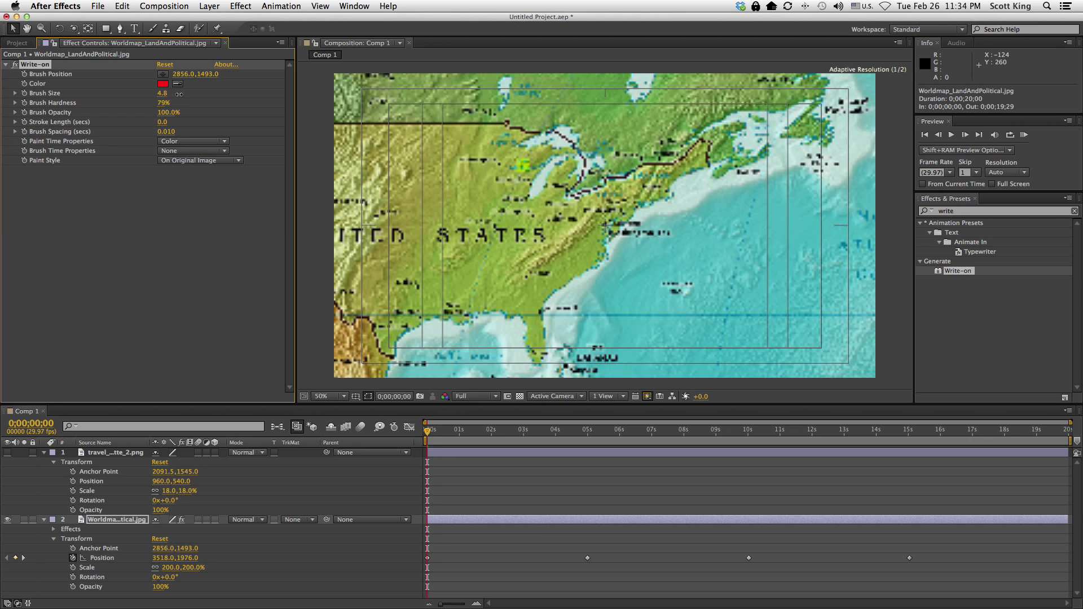
{"action": "left_click_drag", "start_coordinate": [180, 94], "coordinate": [179, 94]}
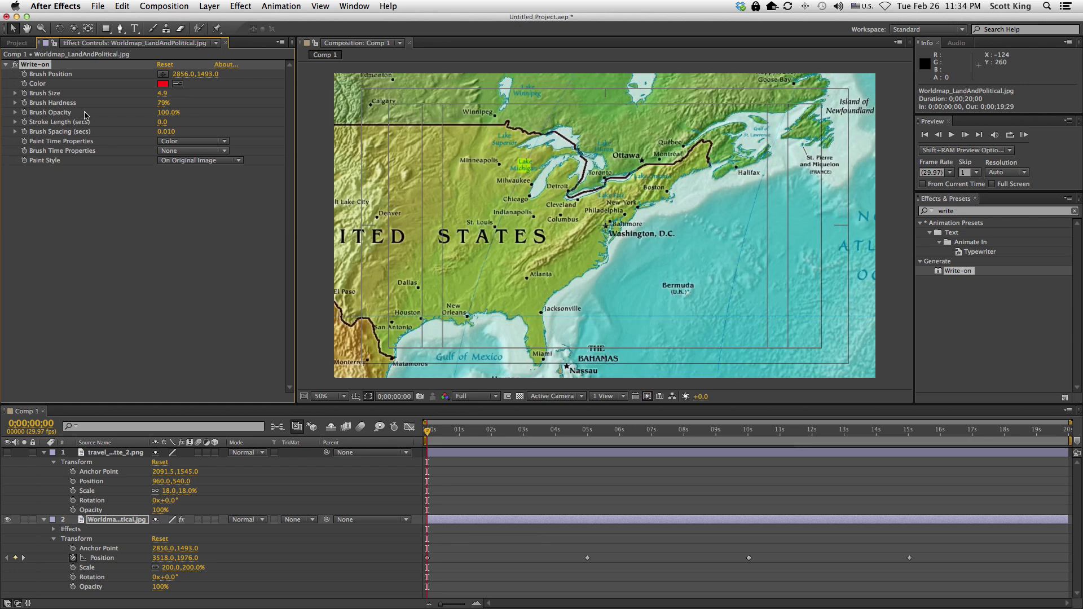
- Enable keyframing for the Write-on Brush Position and place the brush point on Washington, D.C., at about 1578, 771
{"action": "left_click", "coordinate": [24, 75]}
{"action": "left_click", "coordinate": [163, 74]}
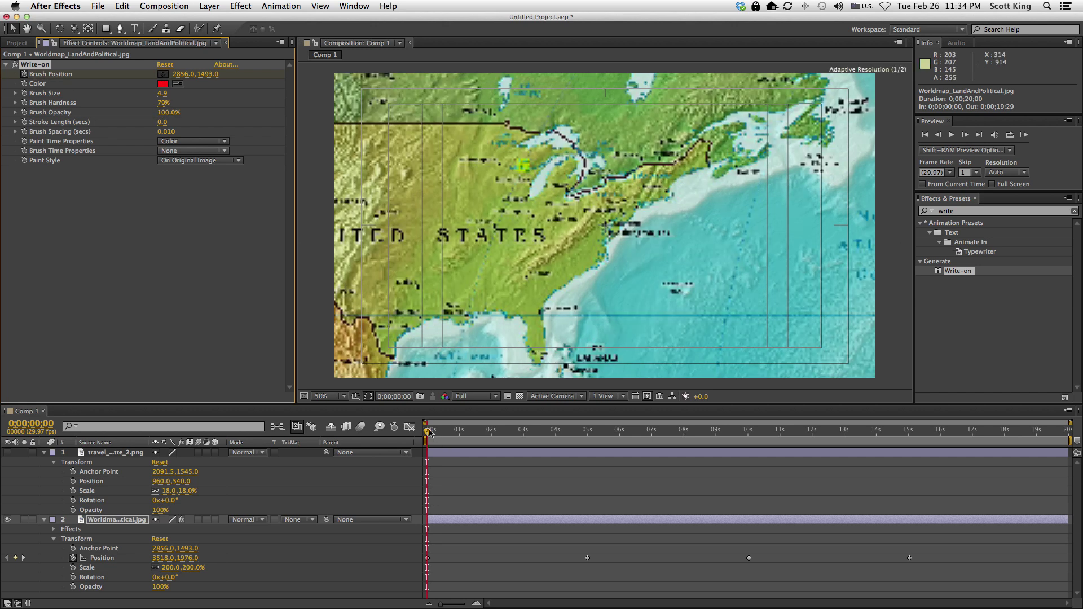
{"action": "left_click_drag", "start_coordinate": [587, 246], "coordinate": [605, 224]}
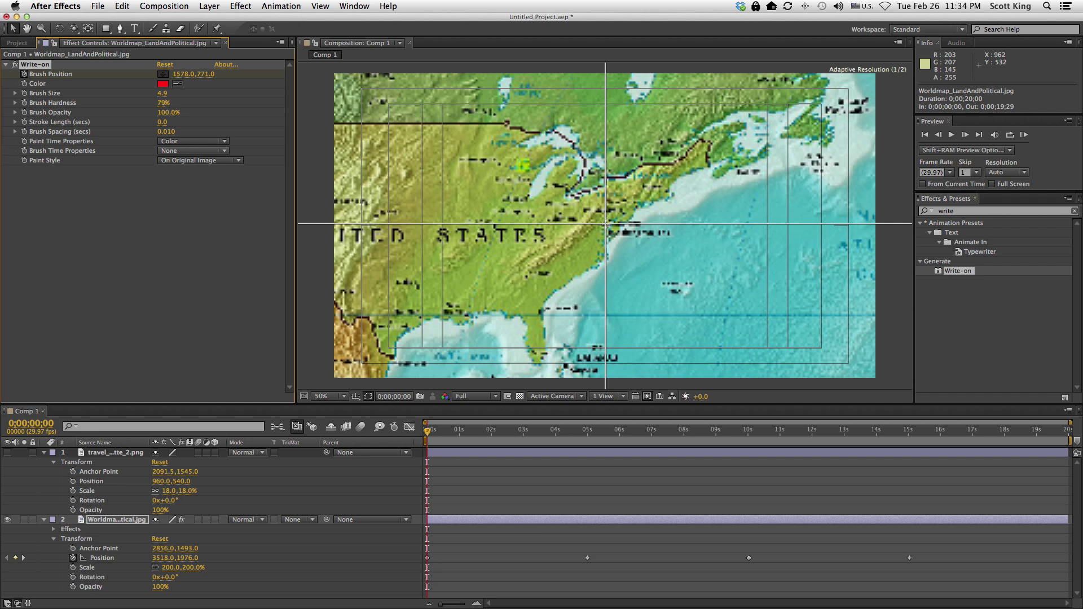
- Place the Write-on brush point again on Washington, D.C., at about 1576, 772 at the start of the composition
{"action": "left_click_drag", "start_coordinate": [605, 223], "coordinate": [605, 223]}
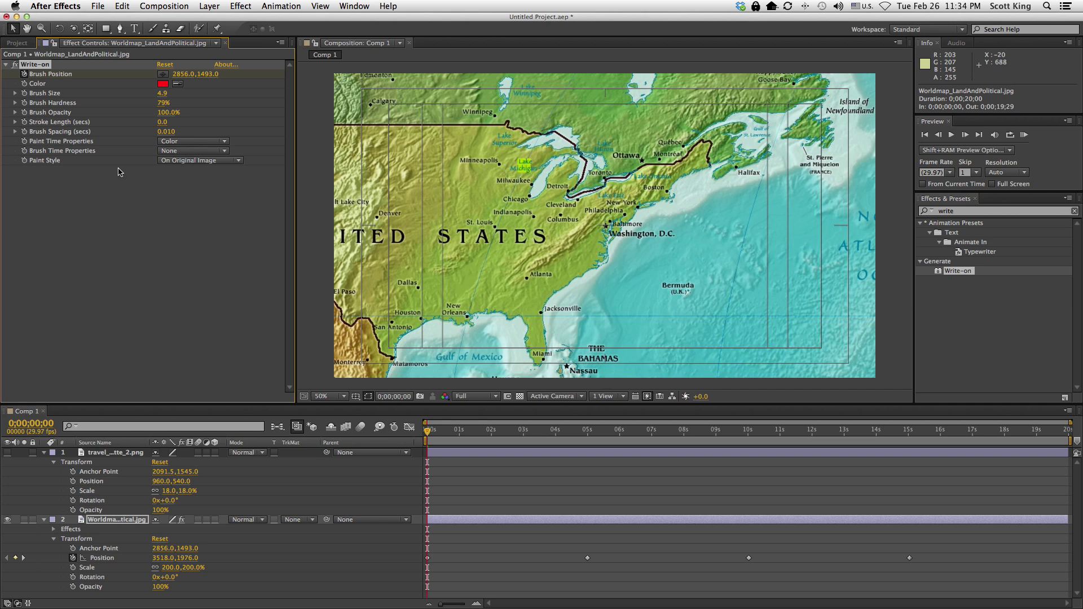
{"action": "left_click", "coordinate": [164, 76]}
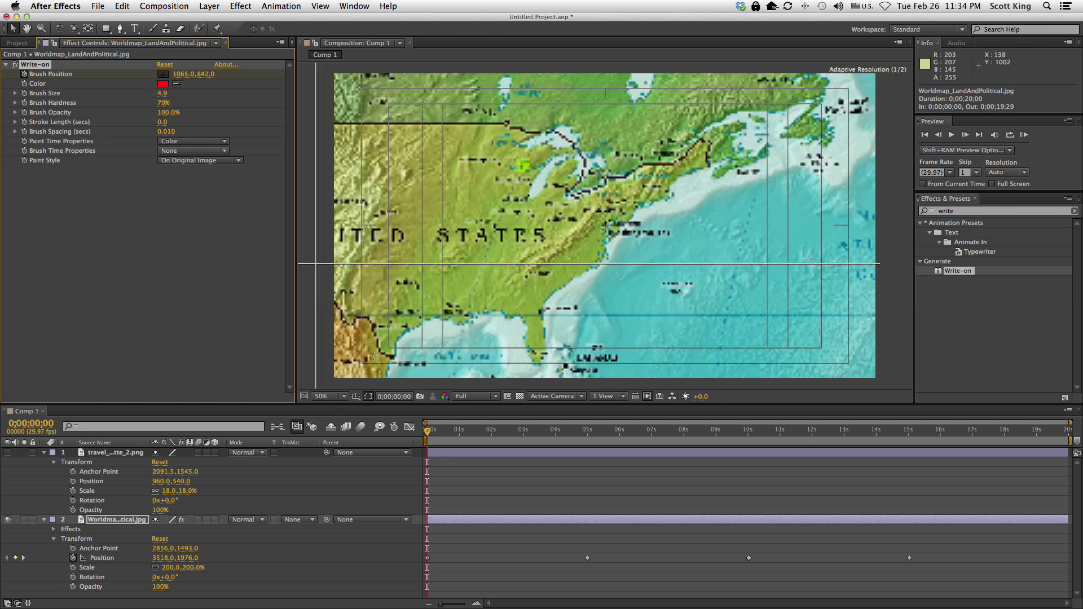
{"action": "left_click", "coordinate": [604, 223]}
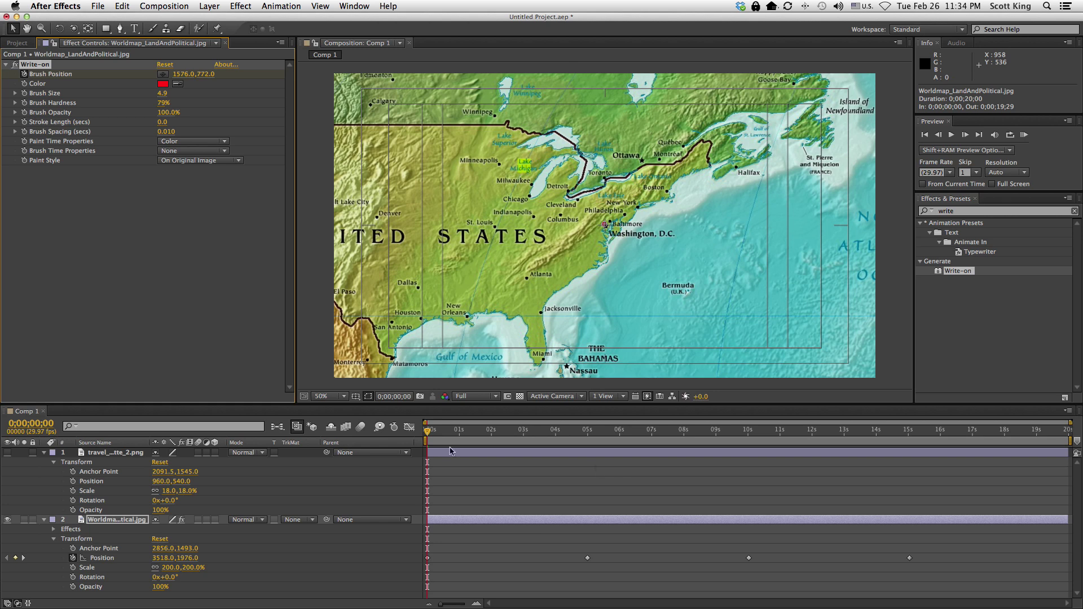
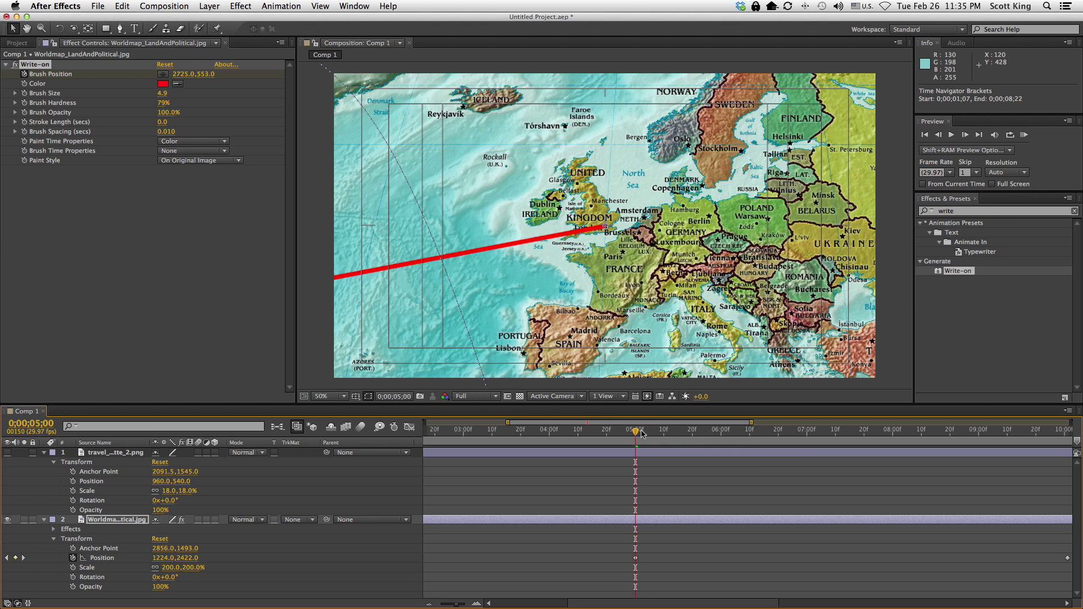
- At 0;00;10;01, place the Write-on brush point on Antananarivo, Madagascar, at about 3449, 1817
{"action": "left_click_drag", "start_coordinate": [635, 432], "coordinate": [1051, 441]}
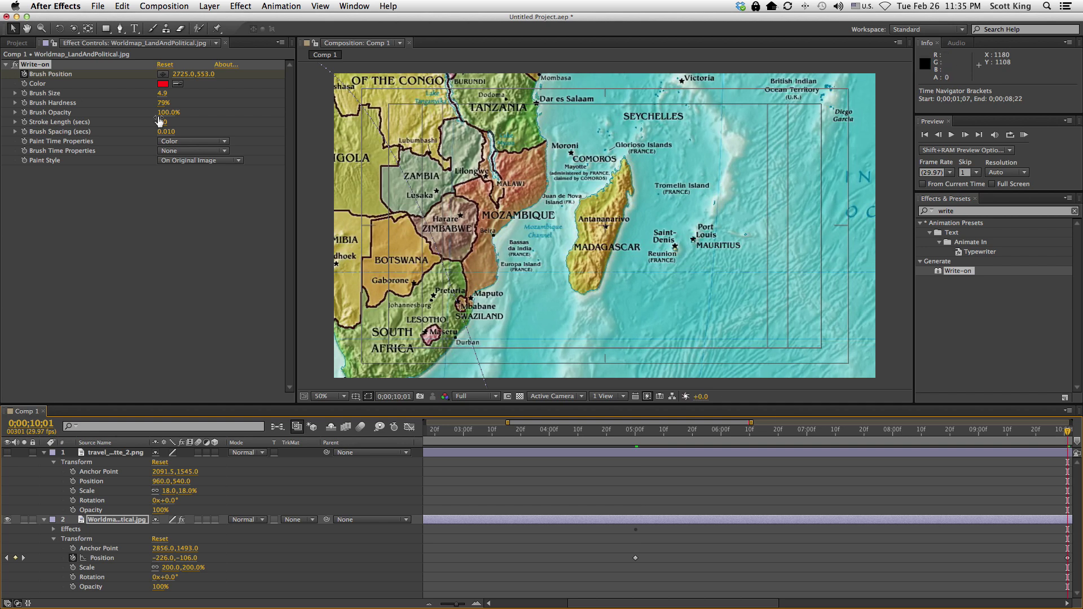
{"action": "left_click", "coordinate": [163, 75]}
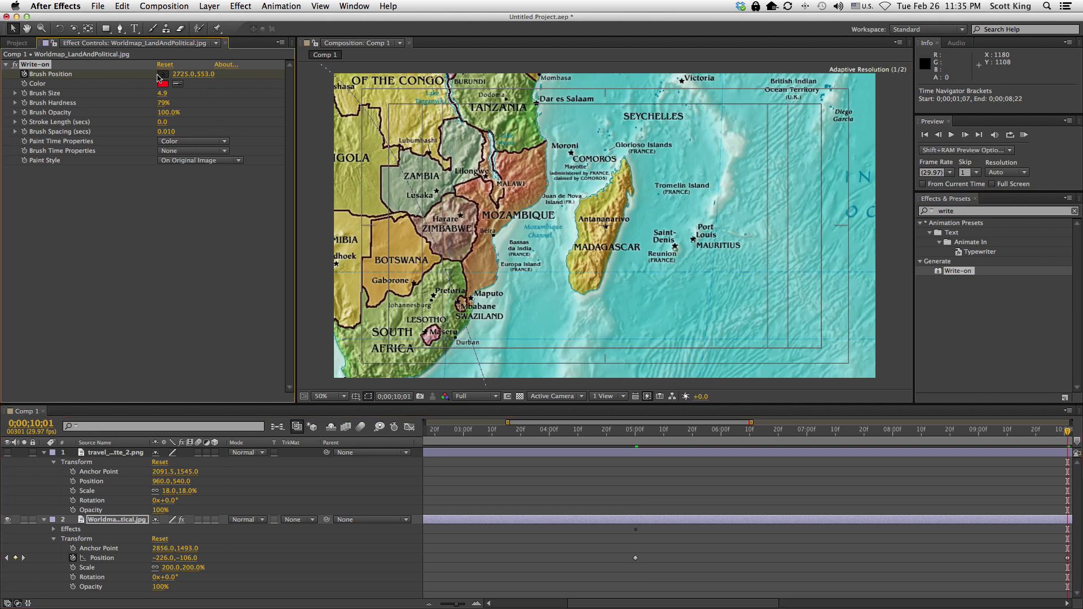
{"action": "left_click", "coordinate": [605, 226]}
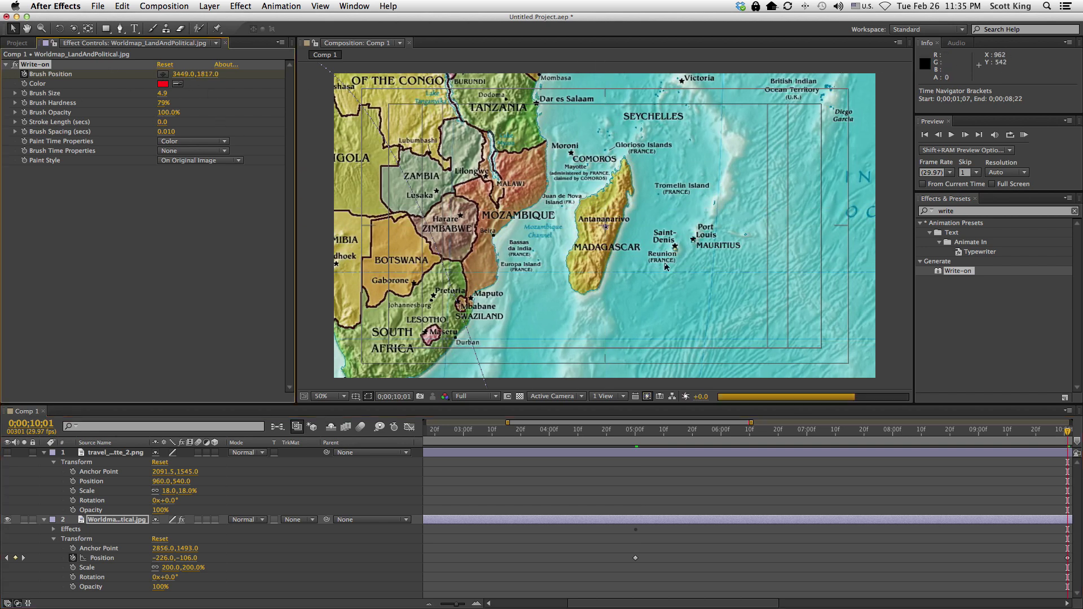
- At 0;00;15;01, place the Write-on brush point near Tokyo, Japan, at about 4805, 833
{"action": "scroll", "coordinate": [719, 446], "scroll_direction": "right", "scroll_amount": 10}
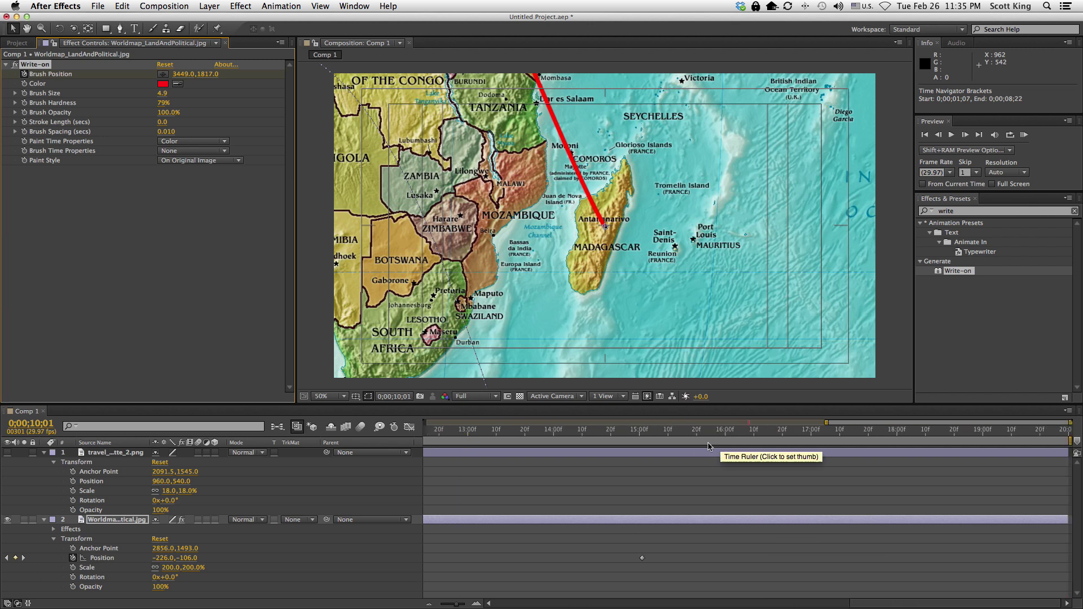
{"action": "left_click", "coordinate": [641, 433]}
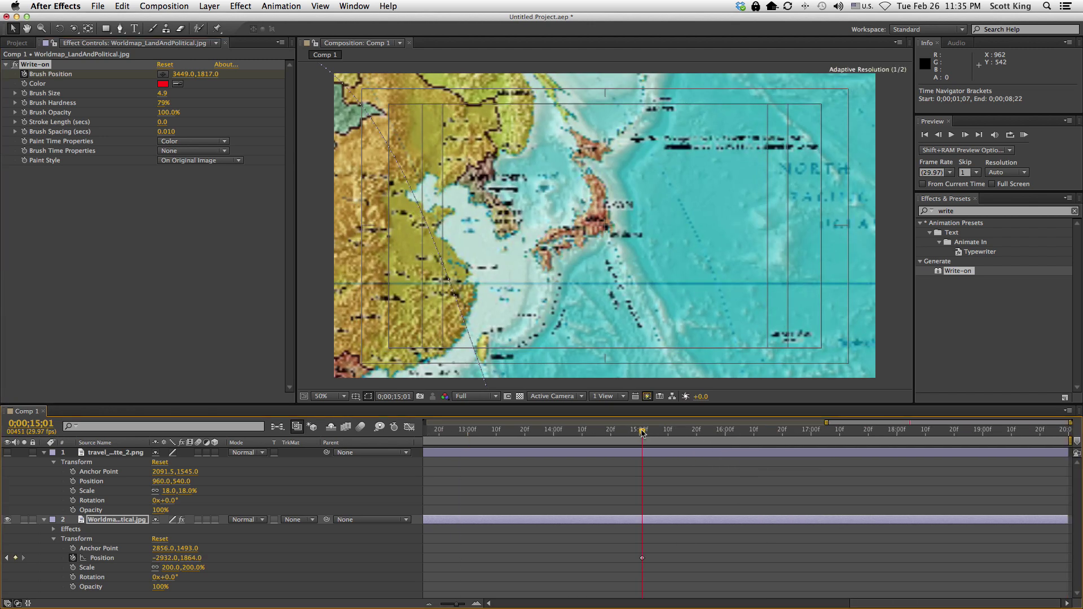
{"action": "left_click", "coordinate": [163, 74]}
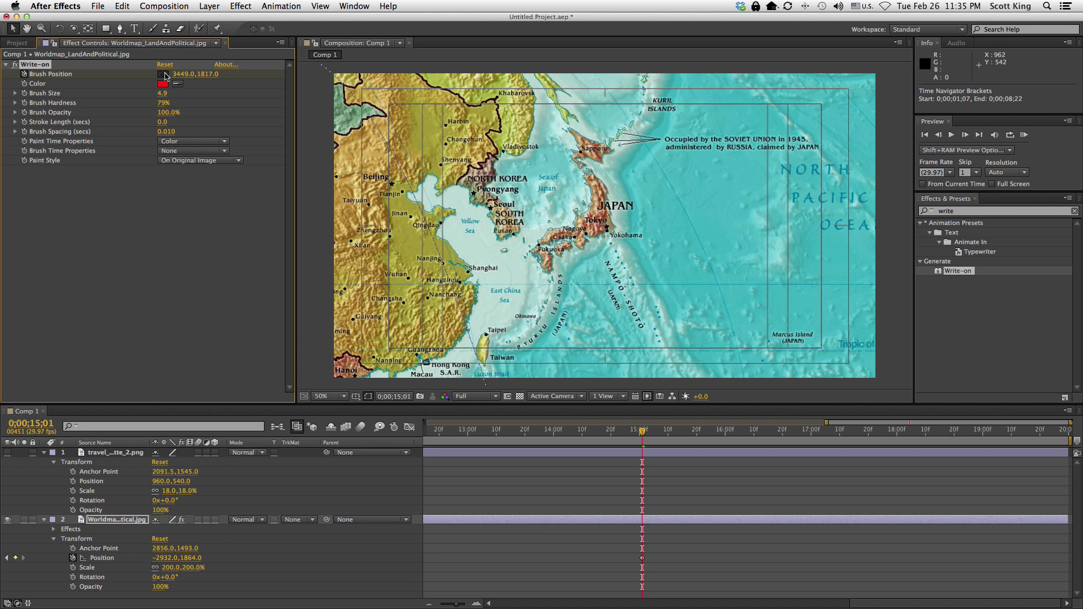
{"action": "left_click", "coordinate": [605, 228]}
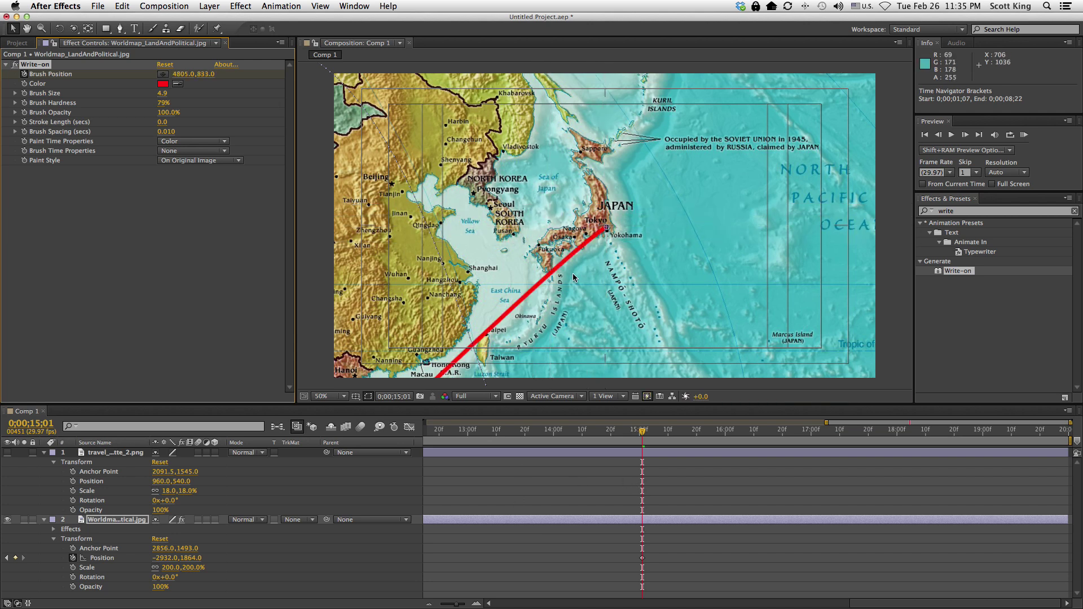
- Scrub through the drawn route with the whole timeline in view, and reveal the map layer's Write-on properties in it
{"action": "left_click_drag", "start_coordinate": [639, 432], "coordinate": [475, 431]}
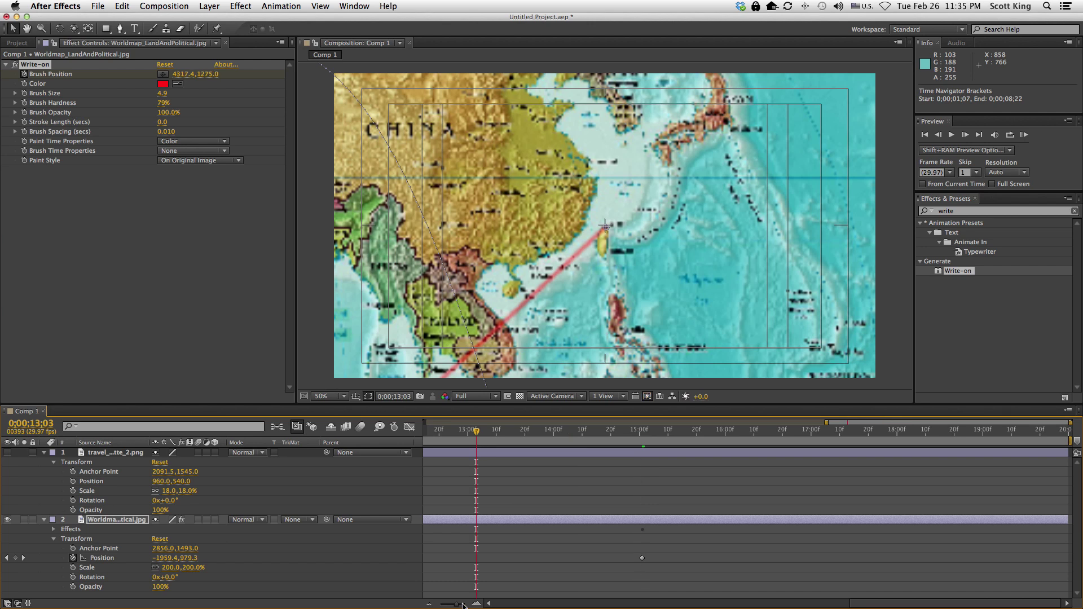
{"action": "left_click", "coordinate": [427, 604]}
{"action": "left_click_drag", "start_coordinate": [546, 427], "coordinate": [910, 479]}
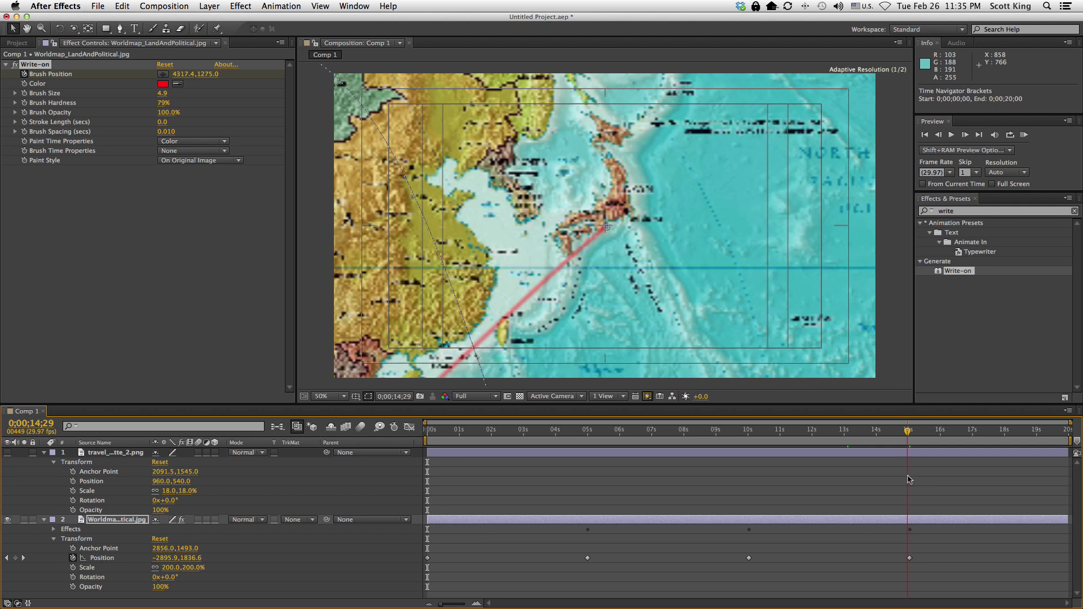
{"action": "left_click_drag", "start_coordinate": [900, 436], "coordinate": [779, 457]}
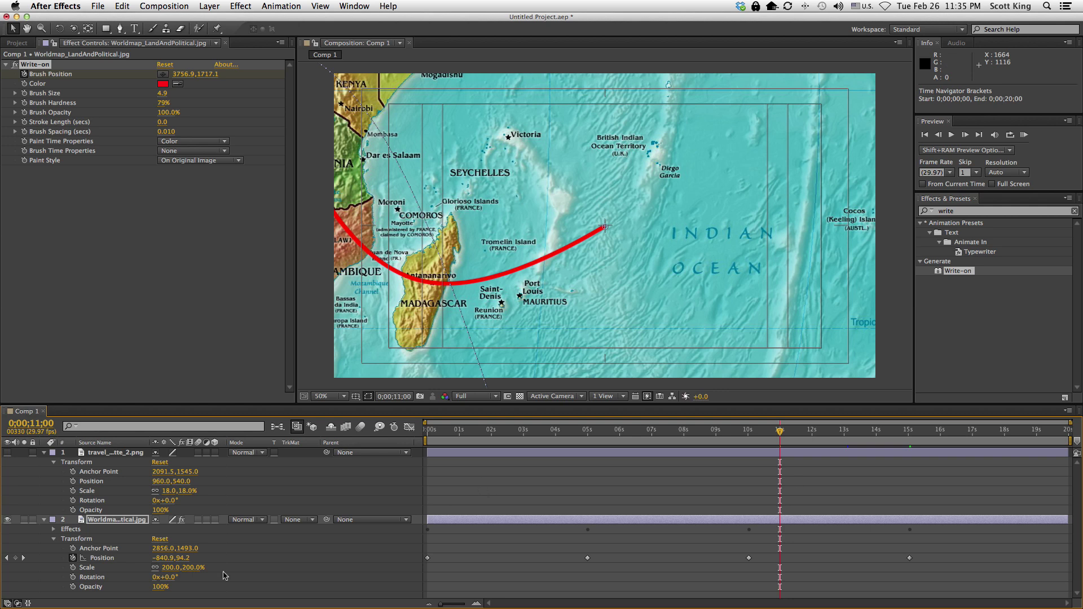
{"action": "left_click", "coordinate": [54, 529]}
{"action": "left_click", "coordinate": [63, 540]}
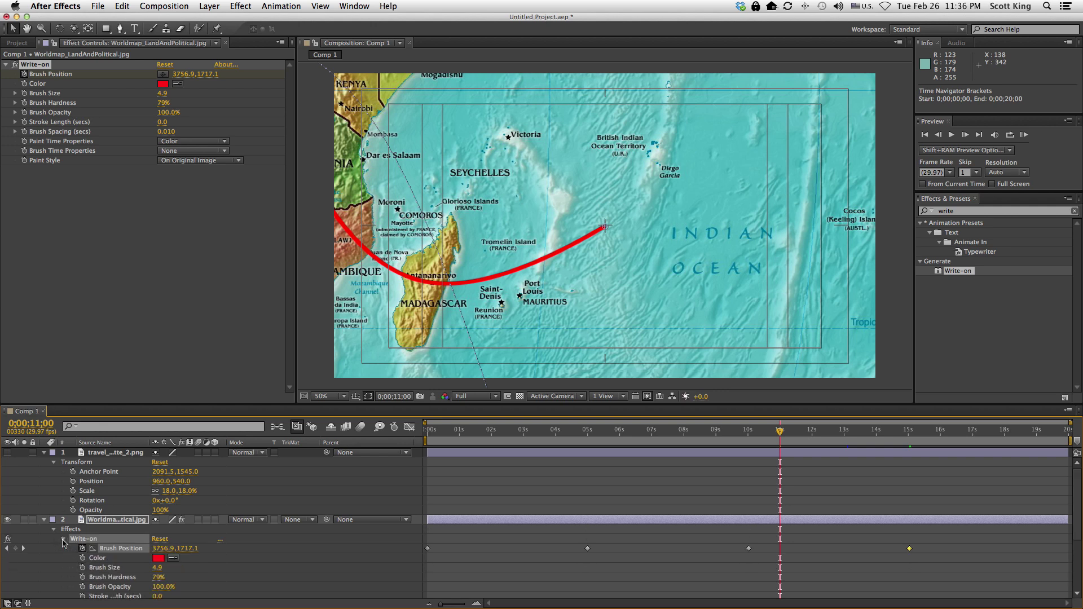
{"action": "scroll", "coordinate": [122, 525], "scroll_direction": "down", "scroll_amount": 3}
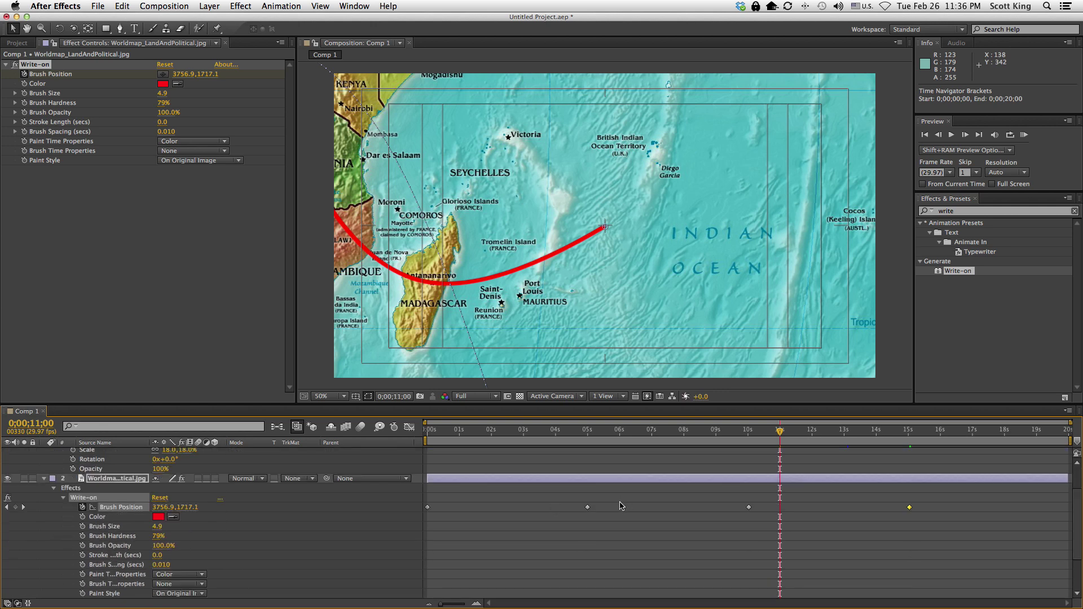
- Set the spatial interpolation of all Write-on Brush Position keyframes to Linear
{"action": "mouse_move", "coordinate": [947, 499]}
{"action": "left_mouse_down"}
{"action": "mouse_move", "coordinate": [396, 529]}
{"action": "mouse_move", "coordinate": [436, 535]}
{"action": "left_mouse_up"}
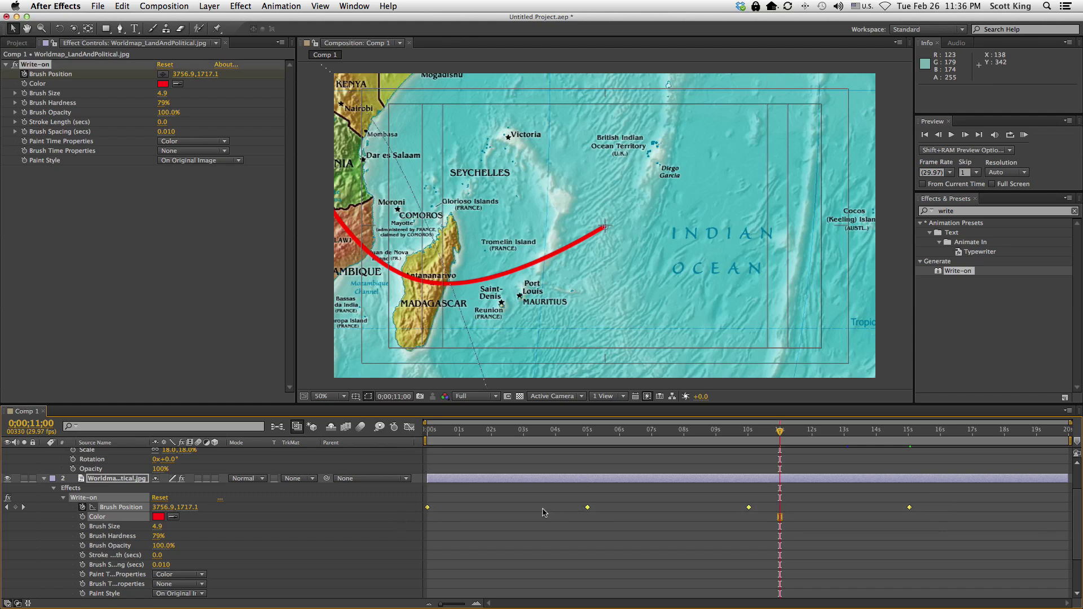
{"action": "mouse_move", "coordinate": [965, 489]}
{"action": "left_mouse_down"}
{"action": "mouse_move", "coordinate": [958, 511]}
{"action": "mouse_move", "coordinate": [511, 536]}
{"action": "mouse_move", "coordinate": [432, 530]}
{"action": "left_mouse_up"}
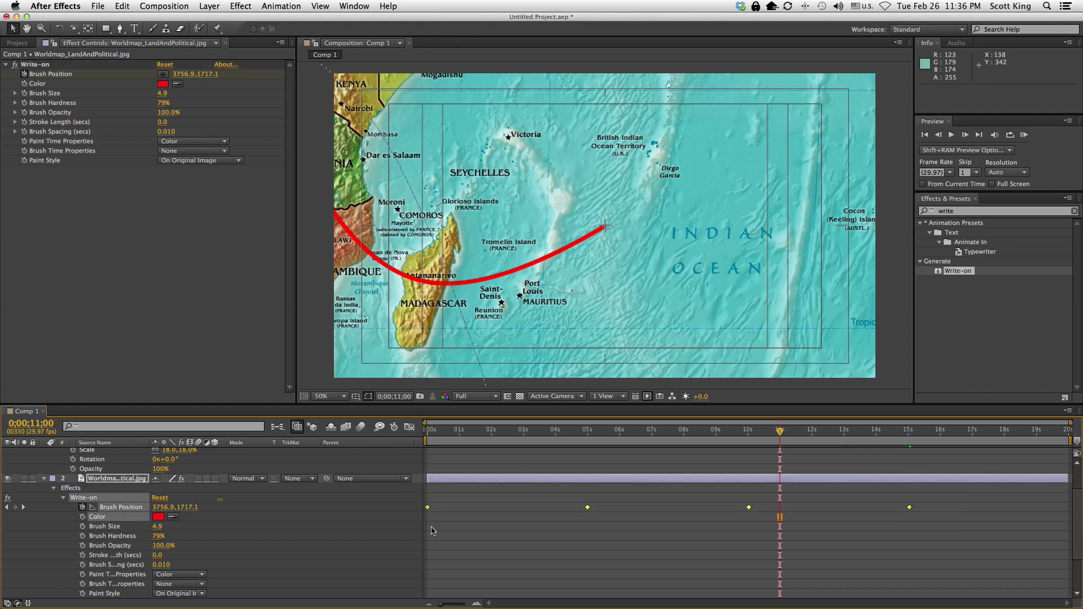
{"action": "right_click", "coordinate": [588, 510]}
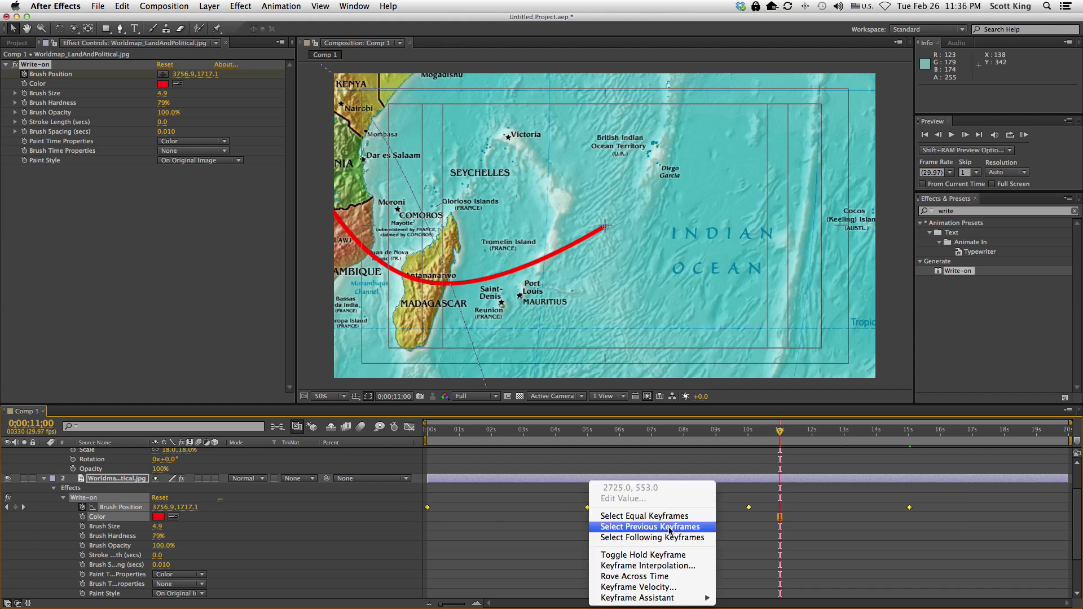
{"action": "left_click", "coordinate": [681, 567]}
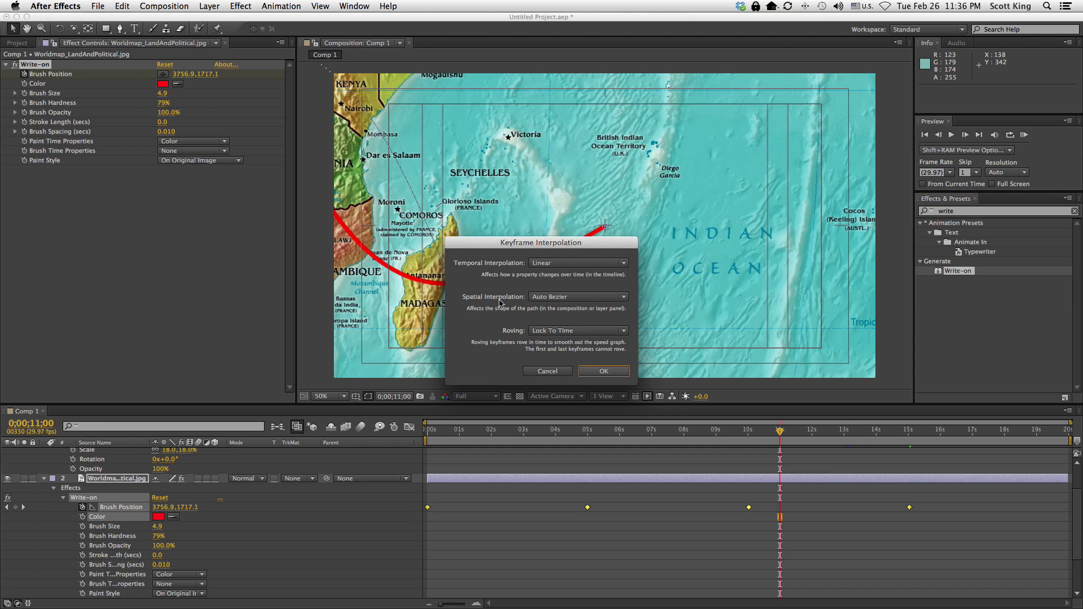
{"action": "left_click", "coordinate": [572, 301]}
{"action": "left_click", "coordinate": [575, 328]}
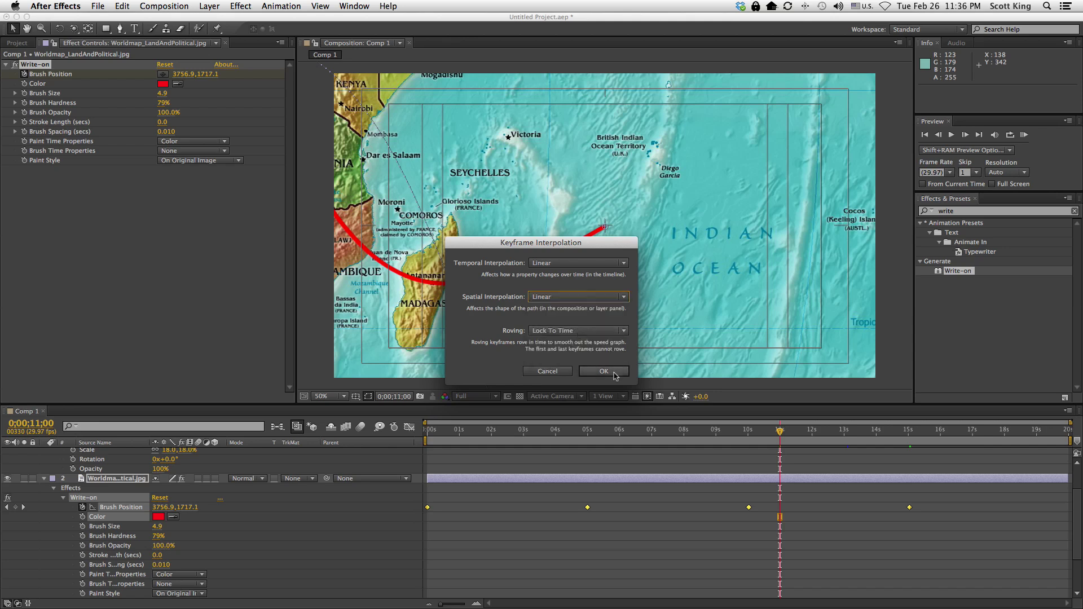
{"action": "left_click", "coordinate": [613, 373]}
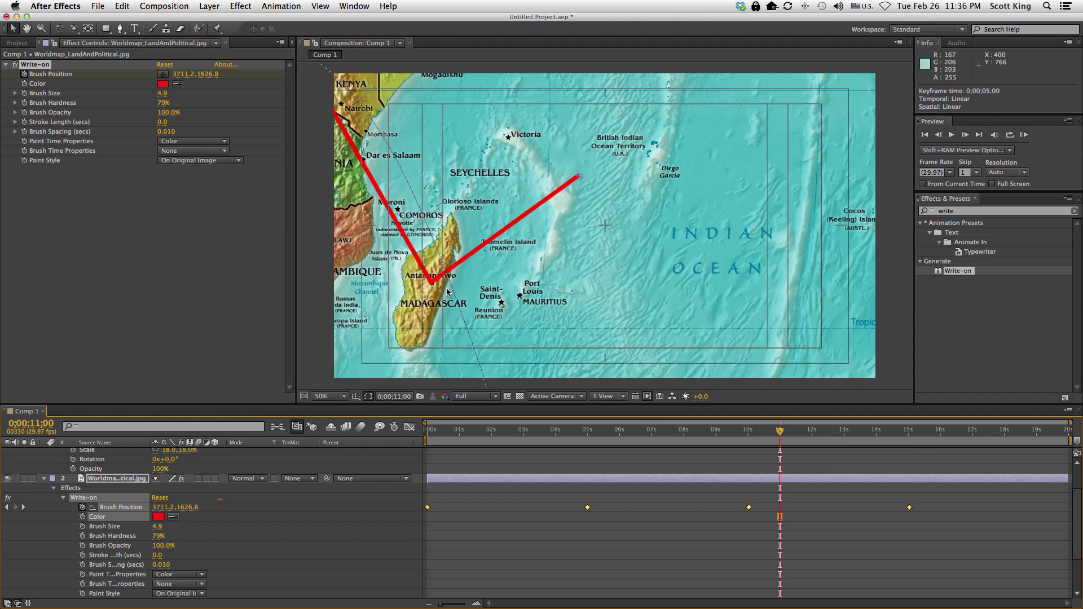
- Return to the start of the composition, show the airplane layer, scale it to 7% and rotate it to 128°
{"action": "left_click_drag", "start_coordinate": [781, 433], "coordinate": [597, 462]}
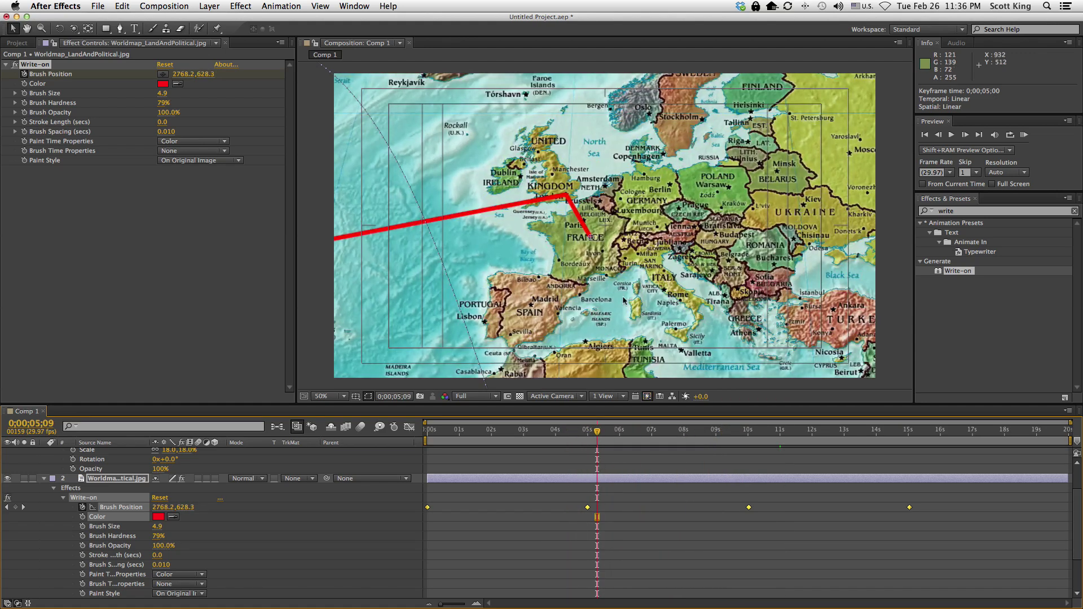
{"action": "left_click_drag", "start_coordinate": [561, 444], "coordinate": [427, 485]}
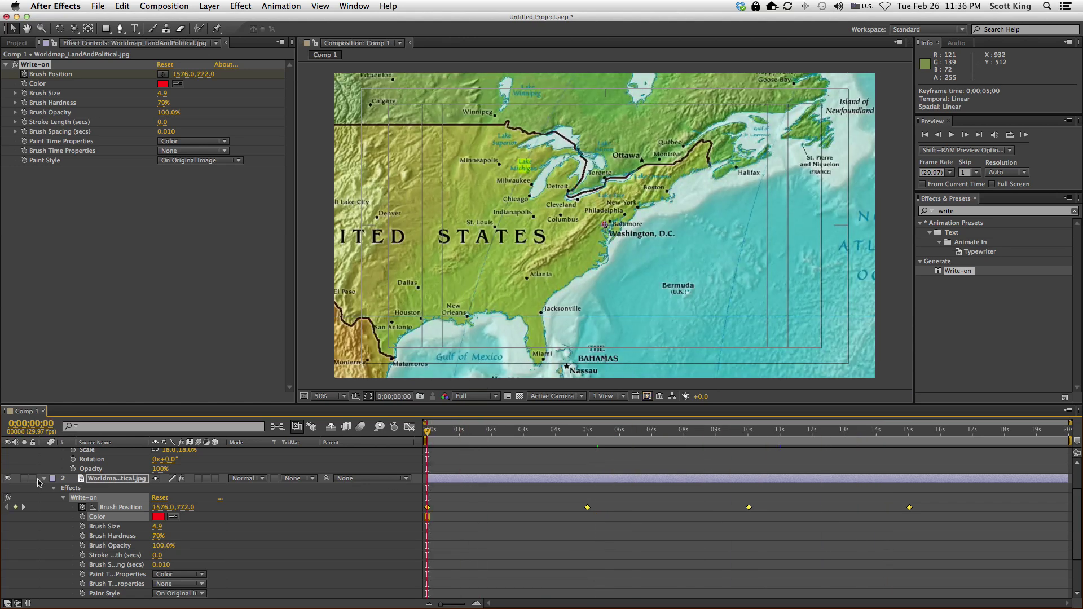
{"action": "left_click", "coordinate": [45, 478]}
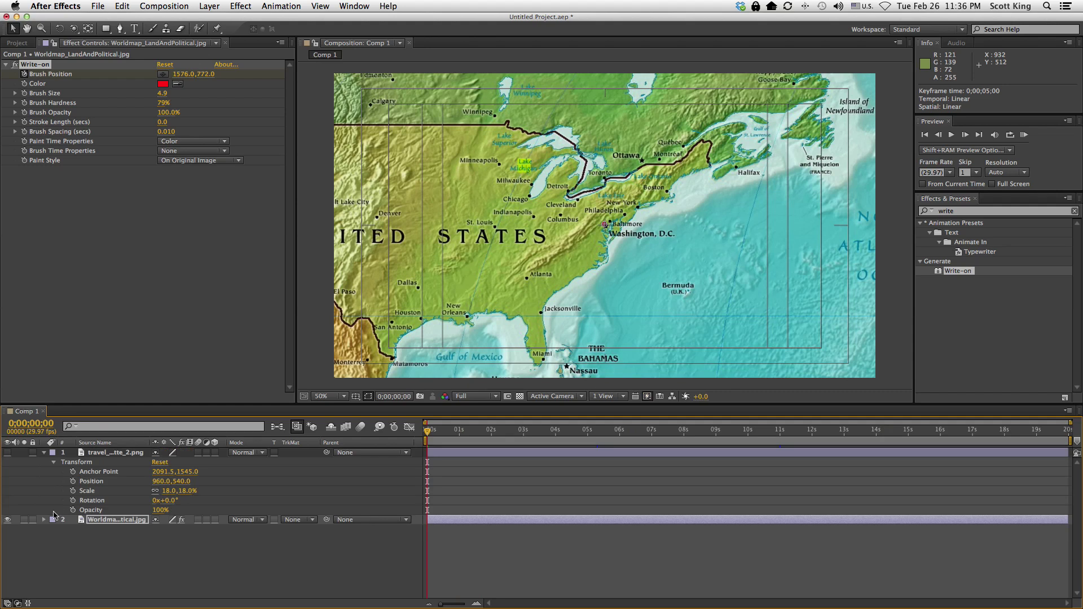
{"action": "left_click", "coordinate": [8, 453]}
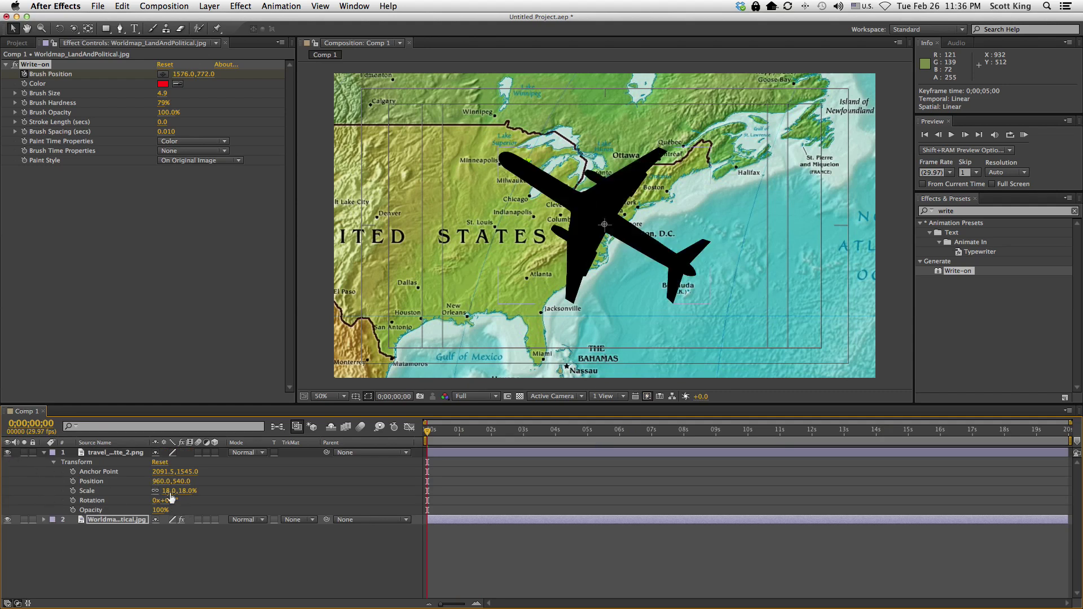
{"action": "left_click_drag", "start_coordinate": [190, 491], "coordinate": [251, 507]}
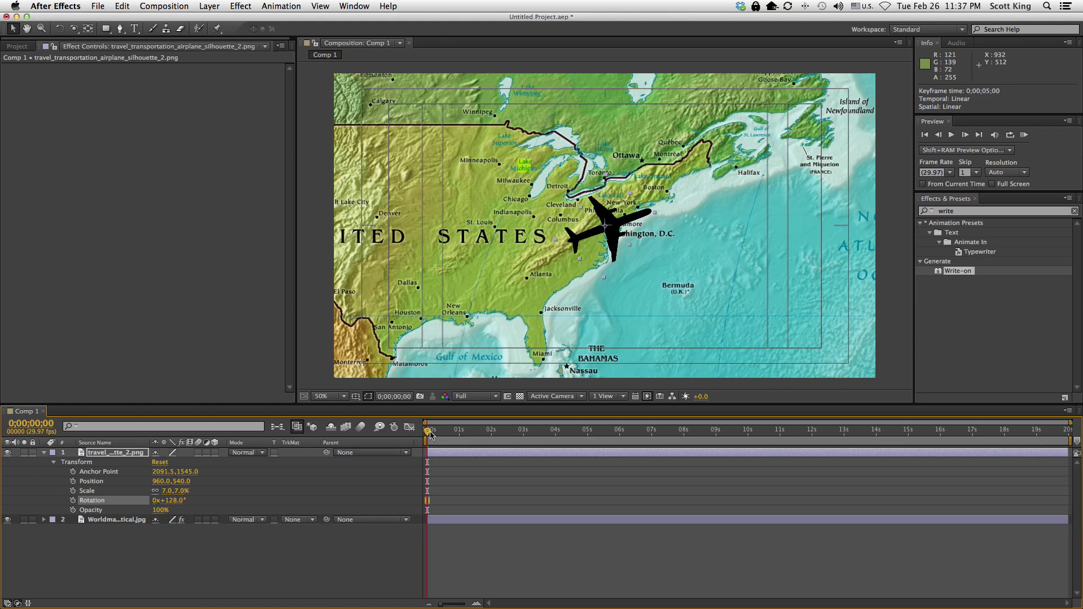
- Enable keyframing for the airplane's Rotation and Position at the start of the composition
{"action": "left_click_drag", "start_coordinate": [431, 433], "coordinate": [424, 459]}
{"action": "left_click", "coordinate": [72, 500]}
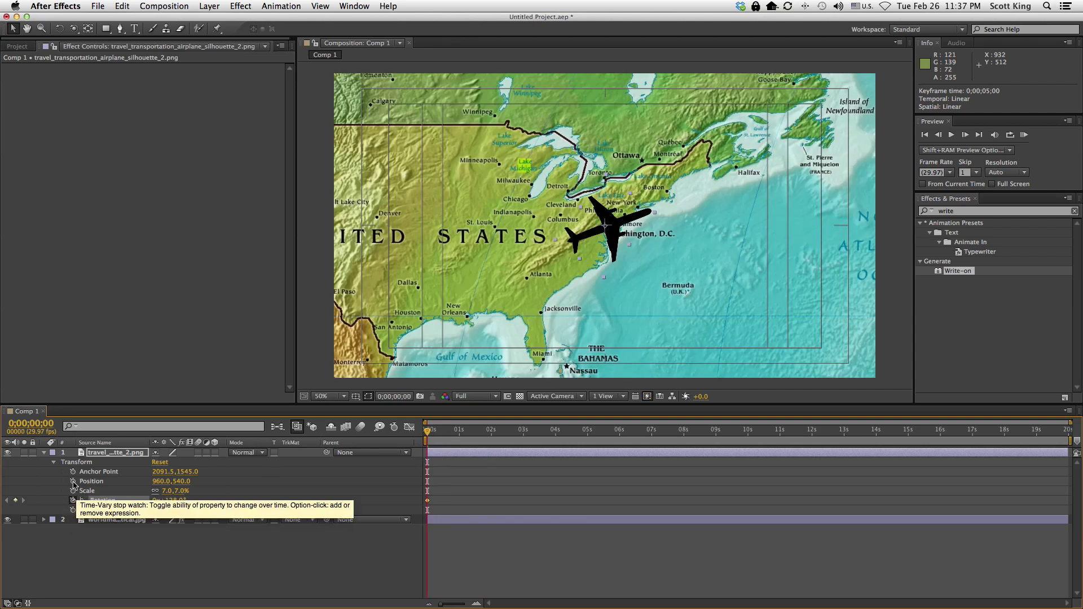
{"action": "left_click", "coordinate": [73, 481]}
- At 0;00;00;24, move the airplane to about 998, 564, and set its Rotation keyframe at the start to 134°
{"action": "left_click_drag", "start_coordinate": [430, 434], "coordinate": [456, 435]}
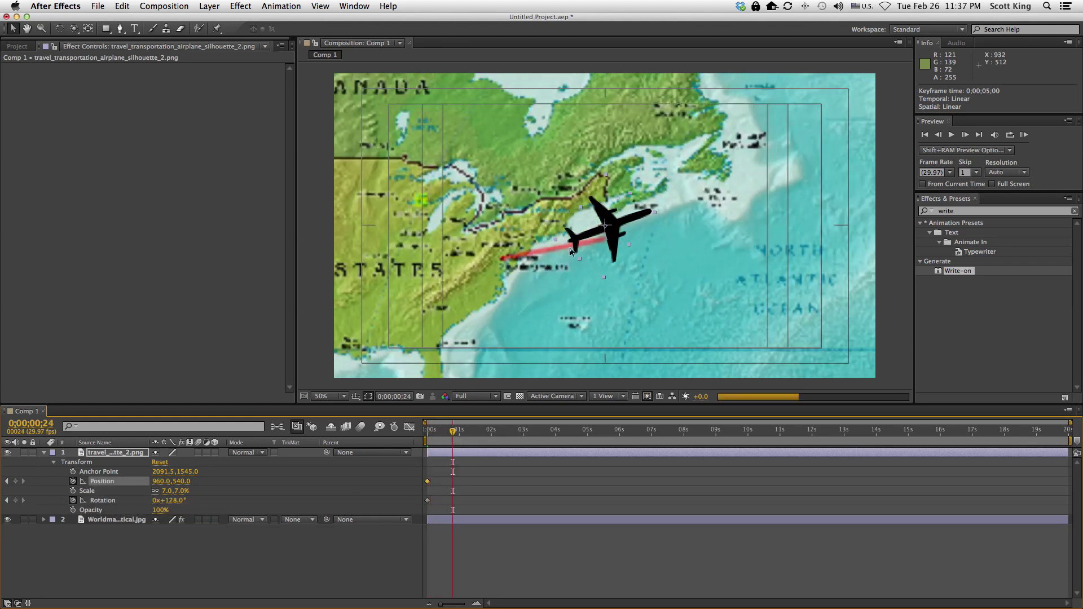
{"action": "left_click_drag", "start_coordinate": [626, 224], "coordinate": [637, 231]}
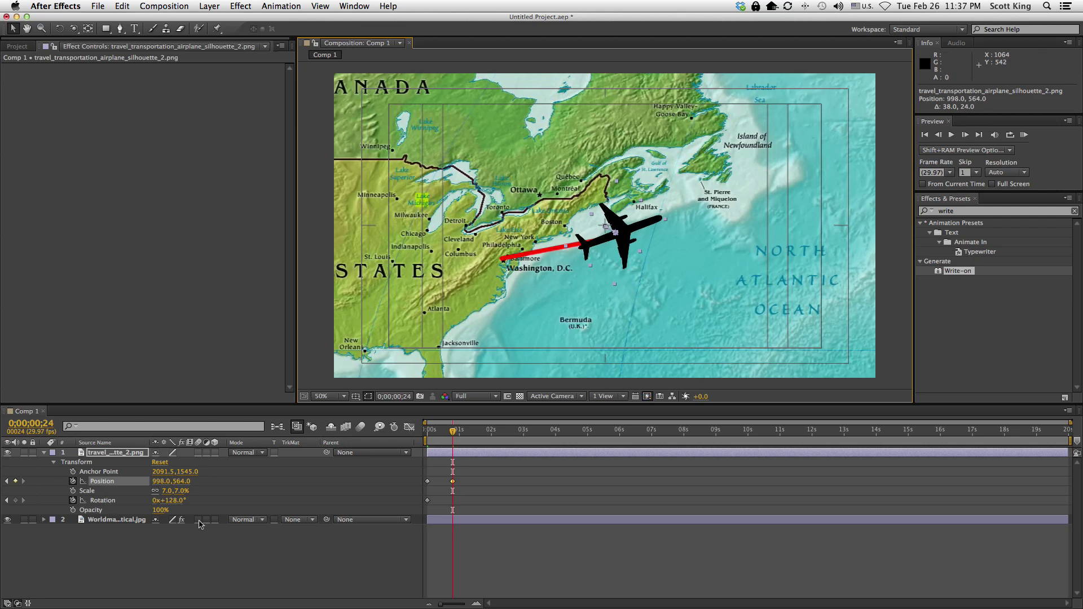
{"action": "left_click_drag", "start_coordinate": [450, 434], "coordinate": [418, 434]}
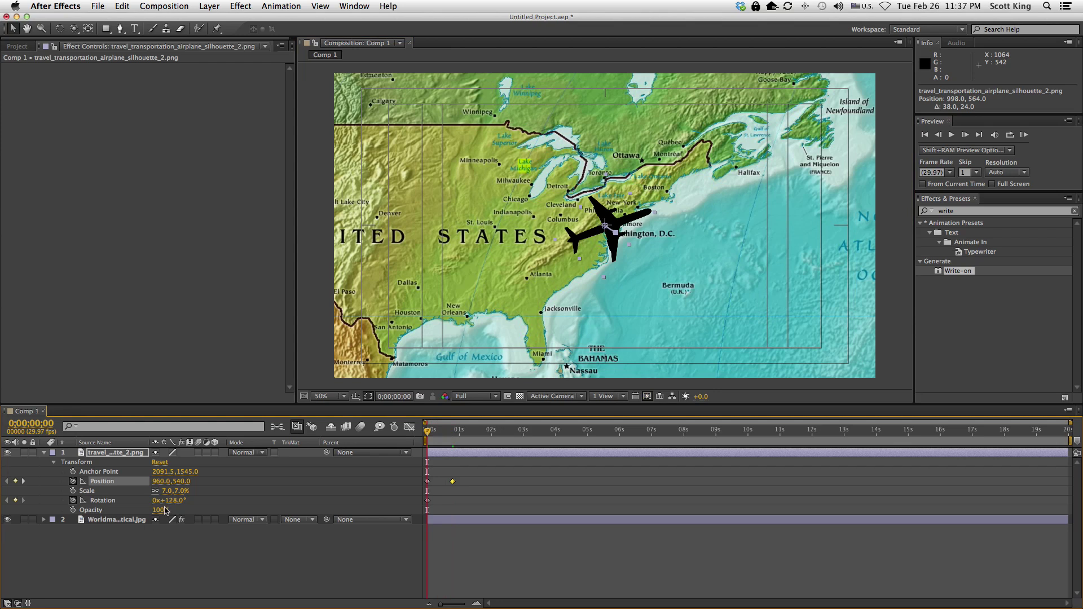
{"action": "left_click_drag", "start_coordinate": [179, 501], "coordinate": [184, 500]}
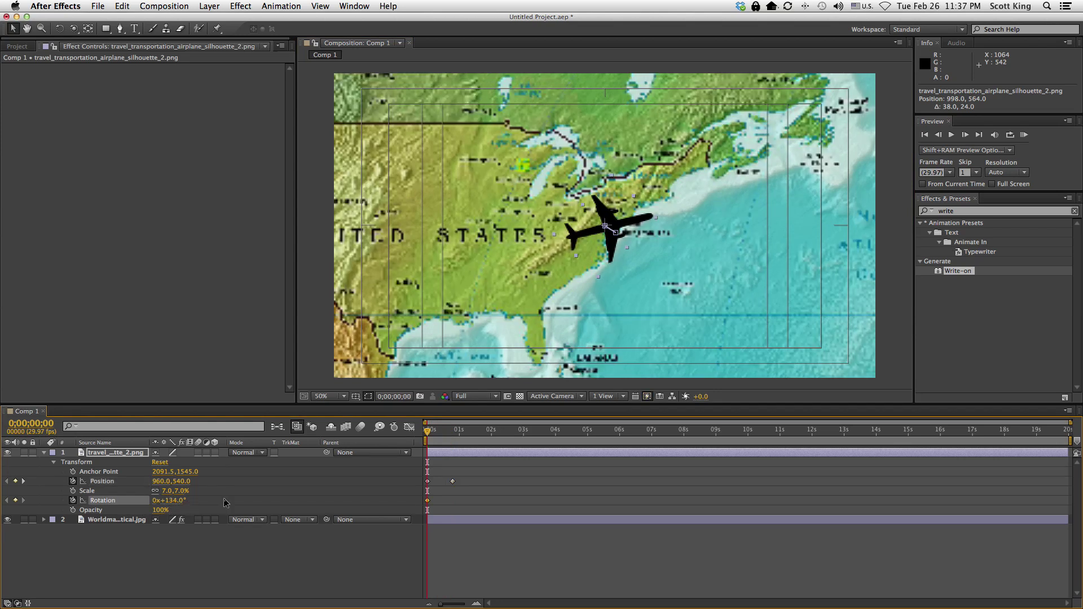
- Add a Position keyframe for the airplane at 0;00;04;25, just before the route reaches London
{"action": "left_click_drag", "start_coordinate": [427, 432], "coordinate": [582, 443]}
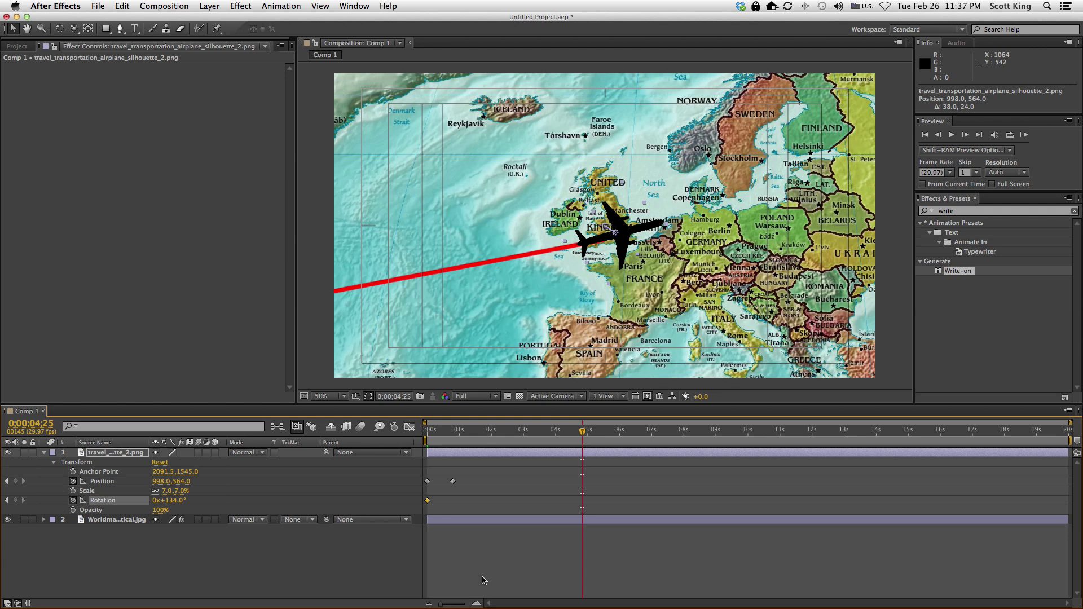
{"action": "left_click_drag", "start_coordinate": [444, 606], "coordinate": [490, 605]}
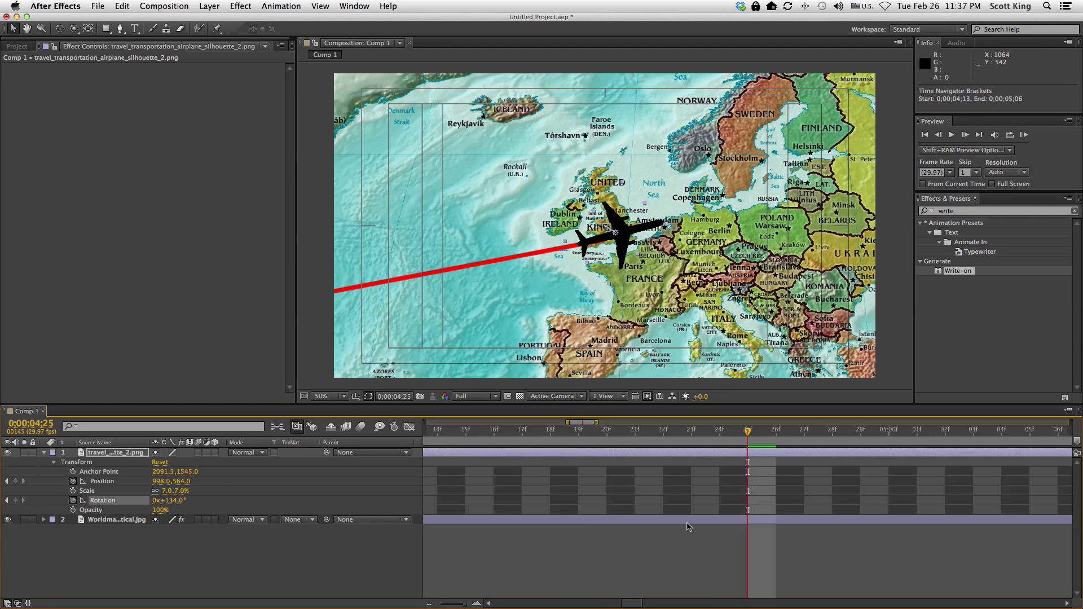
{"action": "left_click", "coordinate": [16, 481]}
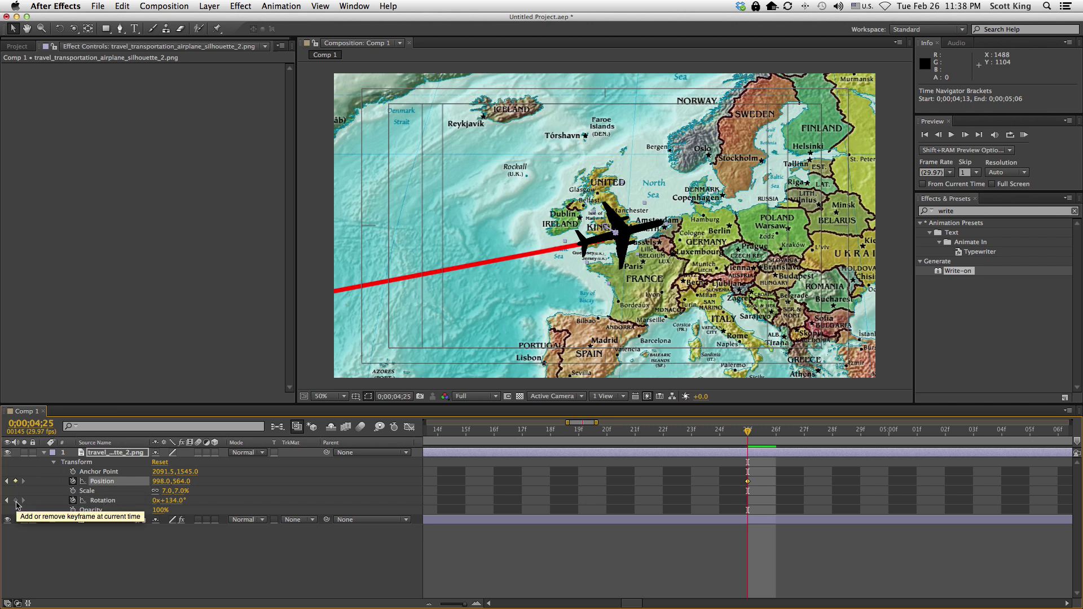
- Add a Rotation keyframe for the airplane at 0;00;04;25 and set its Rotation to 208° one frame later, at 0;00;04;26
{"action": "left_click", "coordinate": [16, 500]}
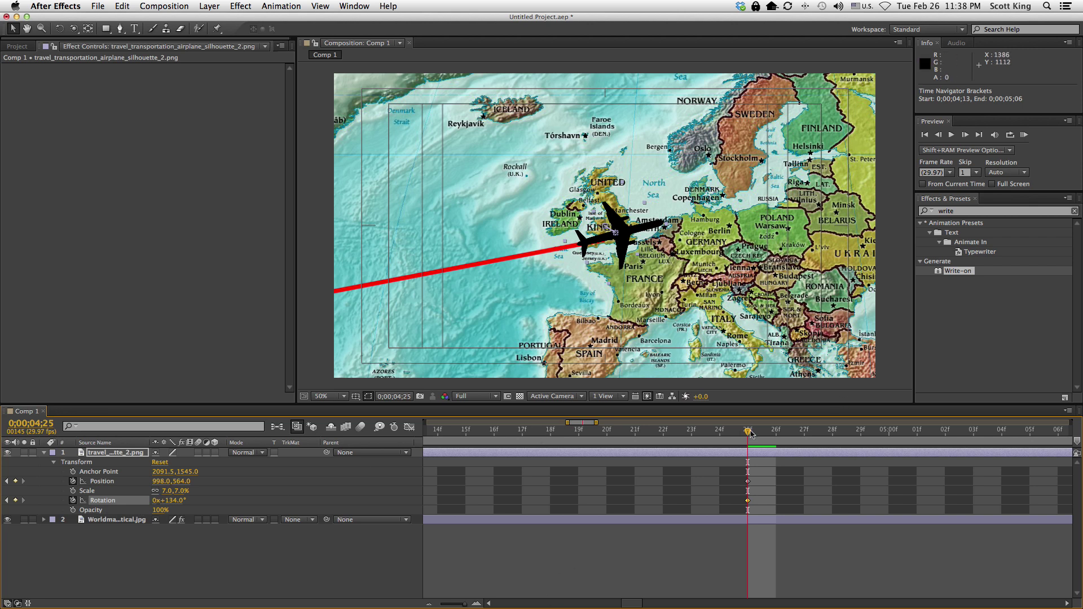
{"action": "left_click", "coordinate": [768, 433]}
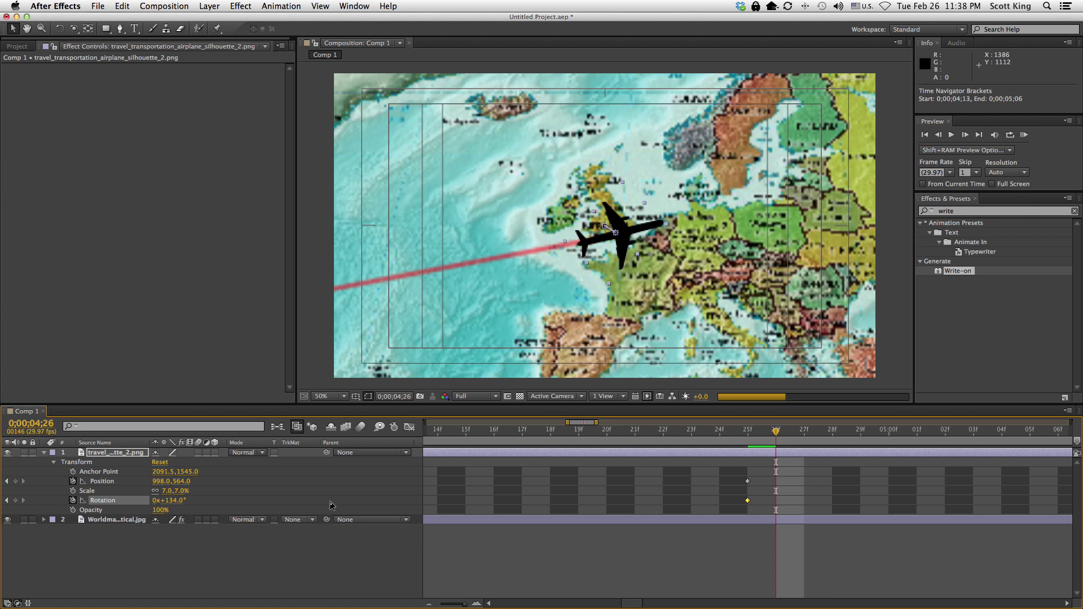
{"action": "left_click_drag", "start_coordinate": [186, 502], "coordinate": [228, 511]}
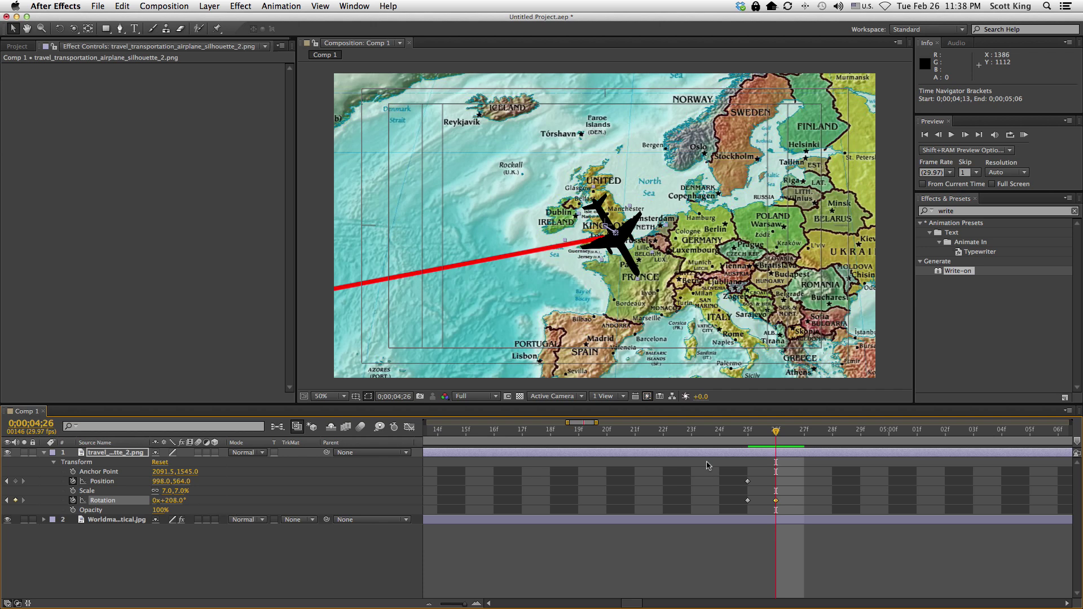
- Move the airplane onto the route's tip, to 978, 592 at 0;00;05;18 and to 1054, 574 at 0;00;07;28
{"action": "left_click_drag", "start_coordinate": [459, 604], "coordinate": [425, 605]}
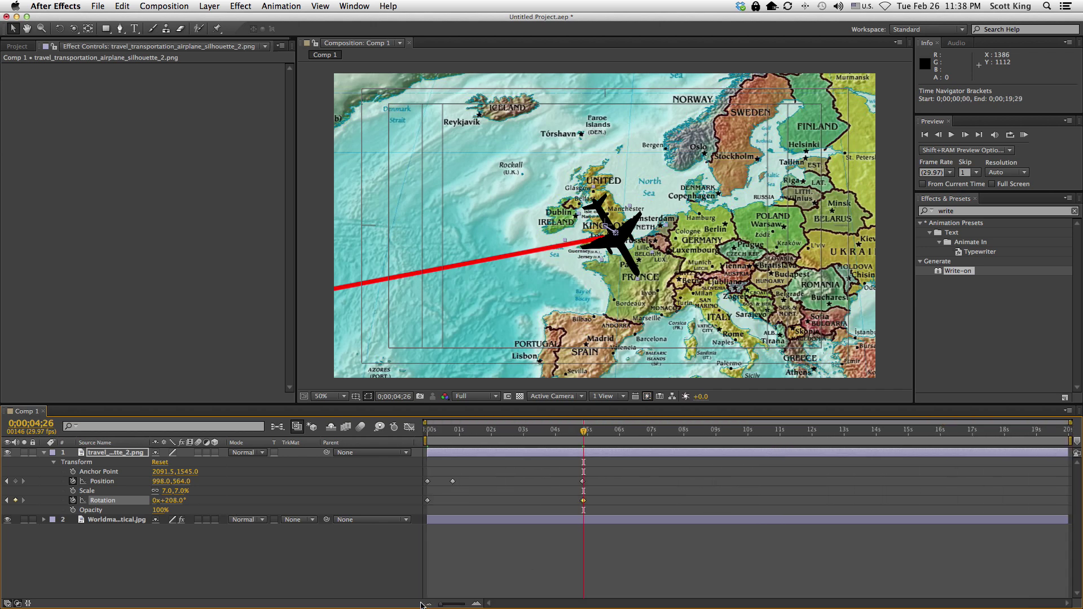
{"action": "left_click_drag", "start_coordinate": [583, 431], "coordinate": [609, 435]}
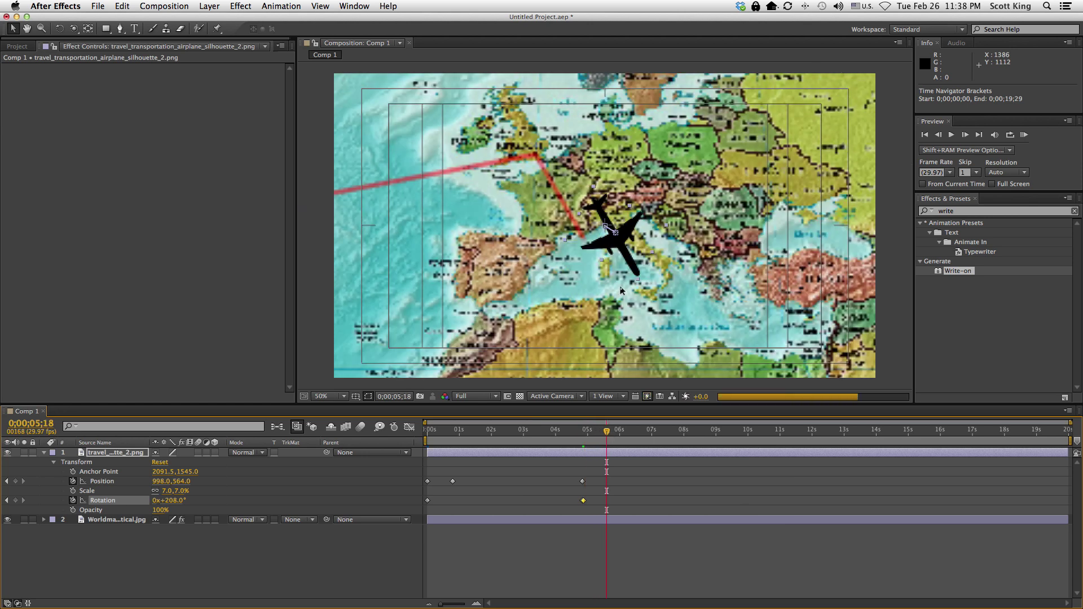
{"action": "left_click_drag", "start_coordinate": [620, 244], "coordinate": [614, 252]}
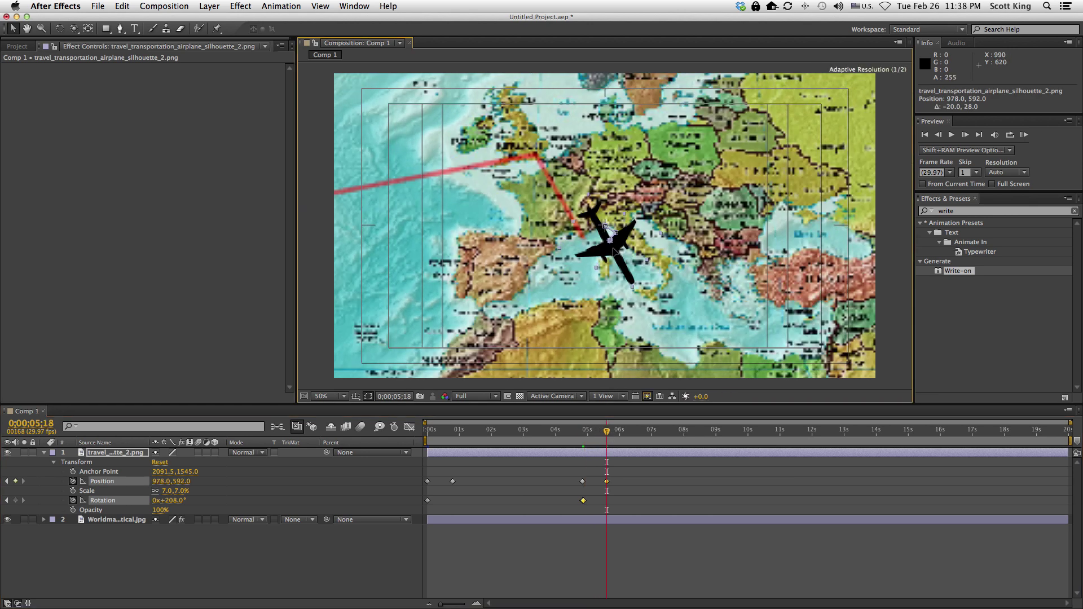
{"action": "left_click_drag", "start_coordinate": [606, 431], "coordinate": [682, 448]}
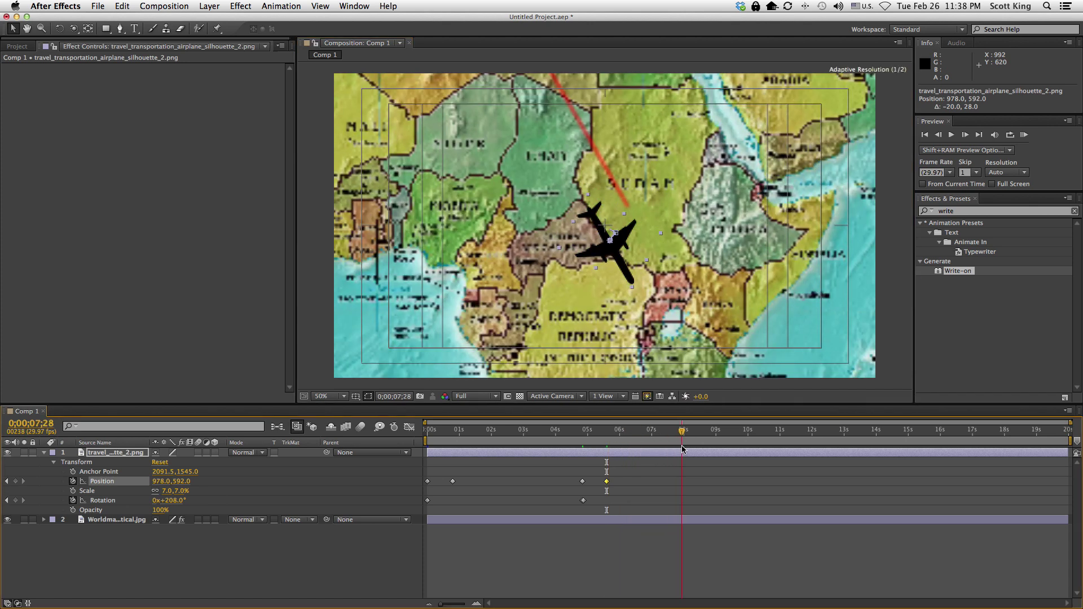
{"action": "left_click_drag", "start_coordinate": [614, 254], "coordinate": [635, 249]}
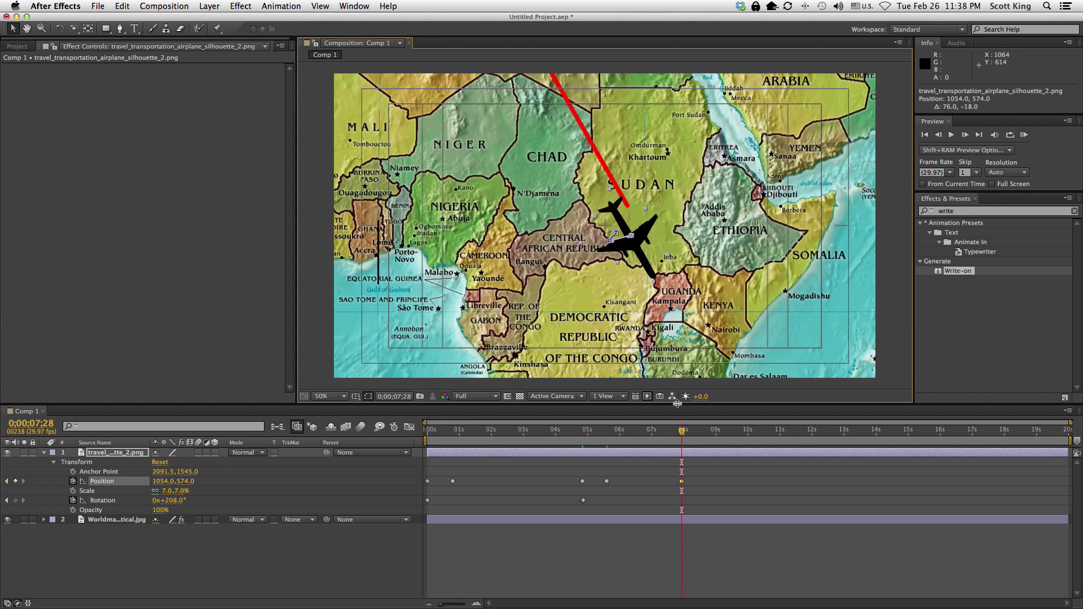
- Add Position and Rotation keyframes for the airplane at 0;00;09;25, and set its Rotation to 108° at 0;00;09;26
{"action": "left_click_drag", "start_coordinate": [683, 434], "coordinate": [742, 436]}
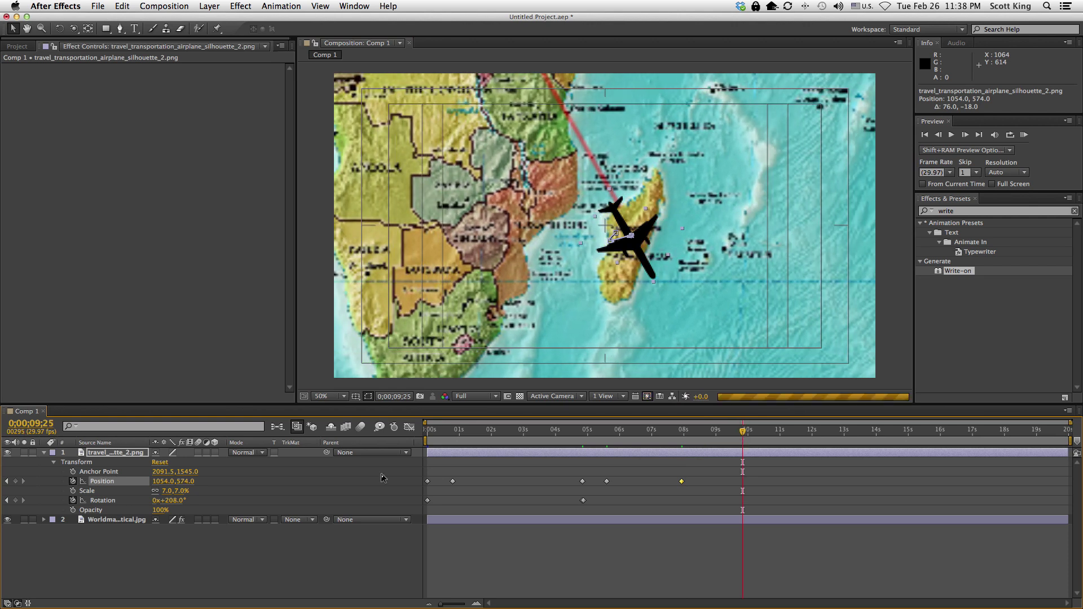
{"action": "left_click", "coordinate": [16, 500]}
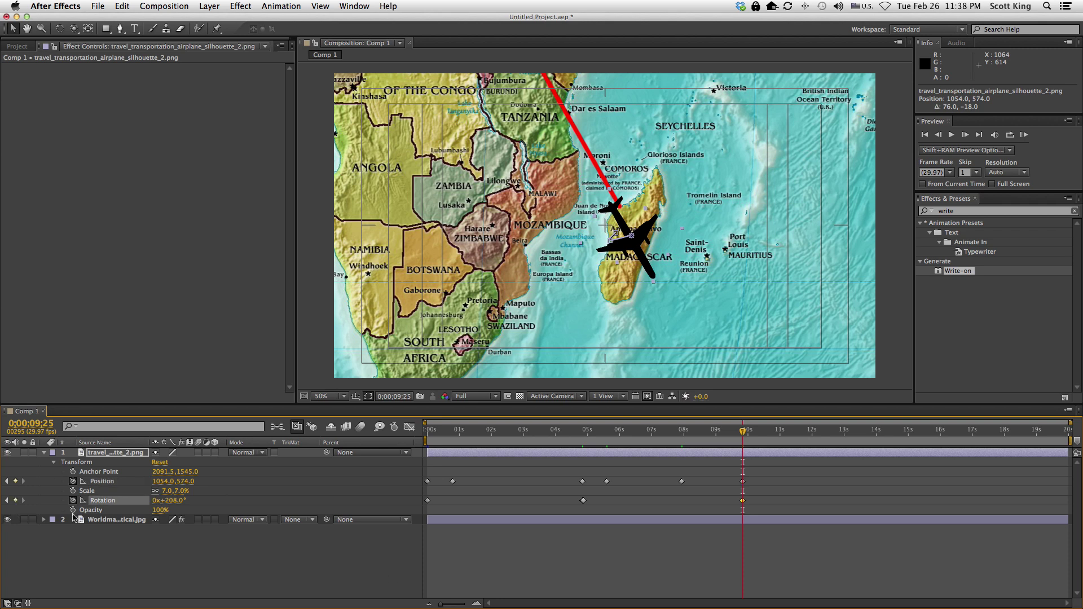
{"action": "left_click_drag", "start_coordinate": [442, 606], "coordinate": [498, 606]}
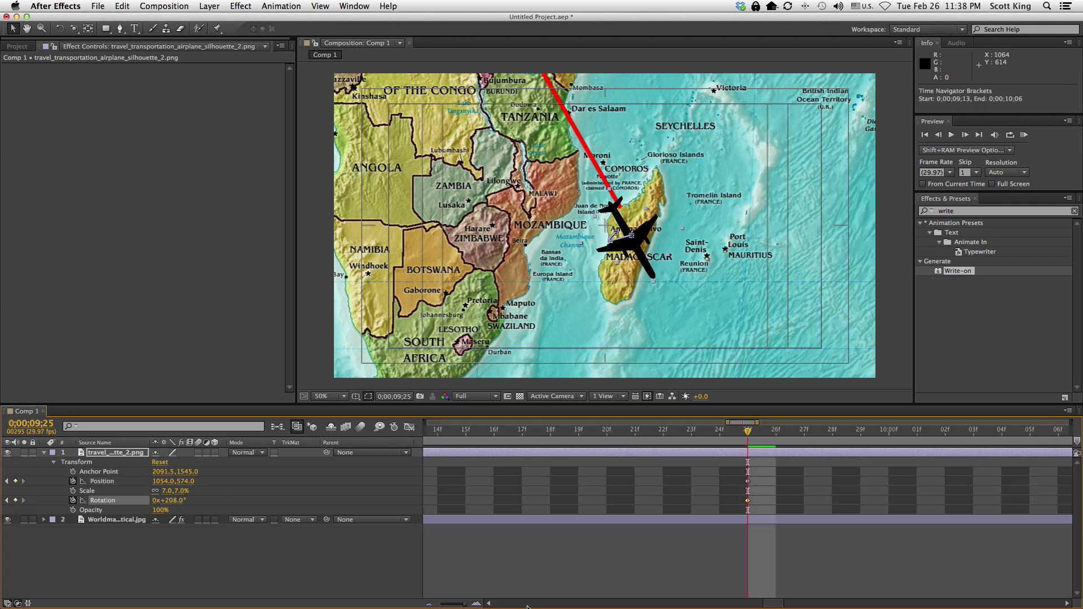
{"action": "left_click", "coordinate": [761, 434]}
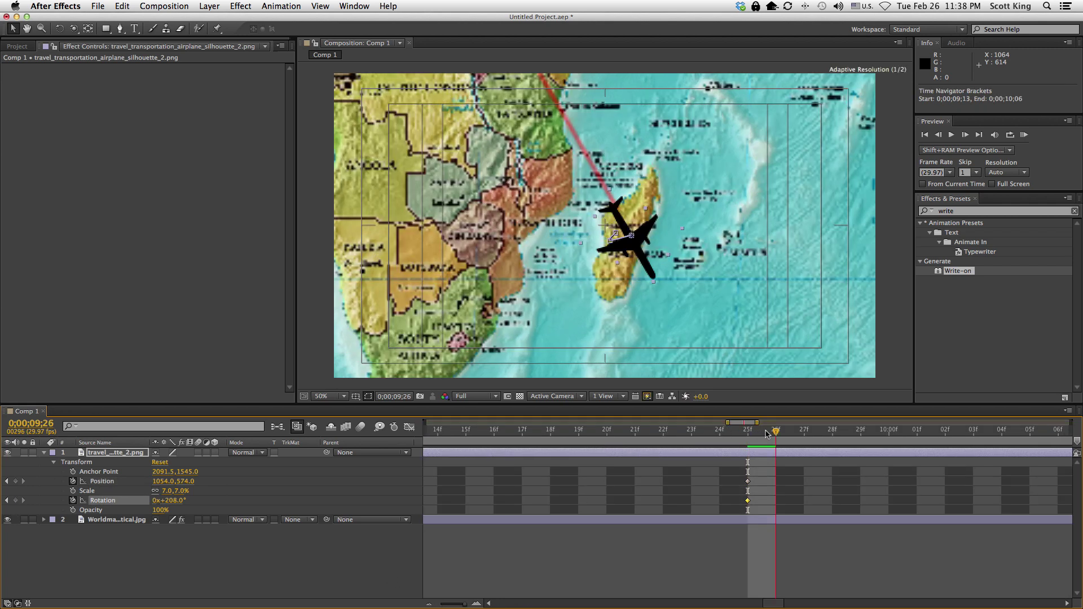
{"action": "left_click_drag", "start_coordinate": [182, 500], "coordinate": [134, 517]}
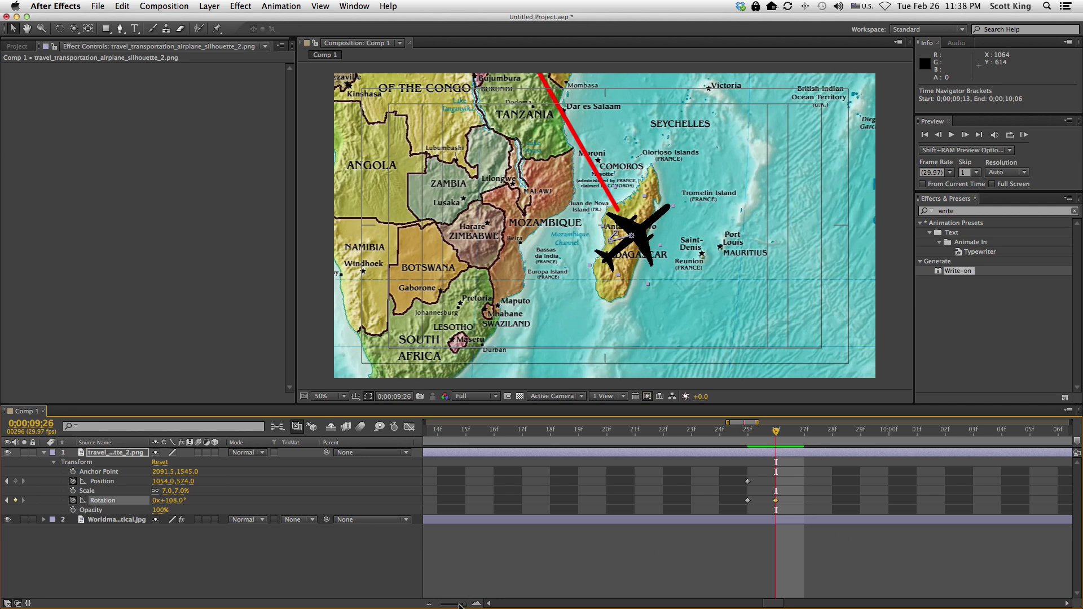
- At 0;00;10;04, move the airplane to 926, 498, onto the route's tip over Madagascar
{"action": "left_click_drag", "start_coordinate": [459, 605], "coordinate": [429, 605]}
{"action": "mouse_move", "coordinate": [744, 433]}
{"action": "left_mouse_down"}
{"action": "mouse_move", "coordinate": [764, 433]}
{"action": "mouse_move", "coordinate": [740, 436]}
{"action": "mouse_move", "coordinate": [751, 437]}
{"action": "left_mouse_up"}
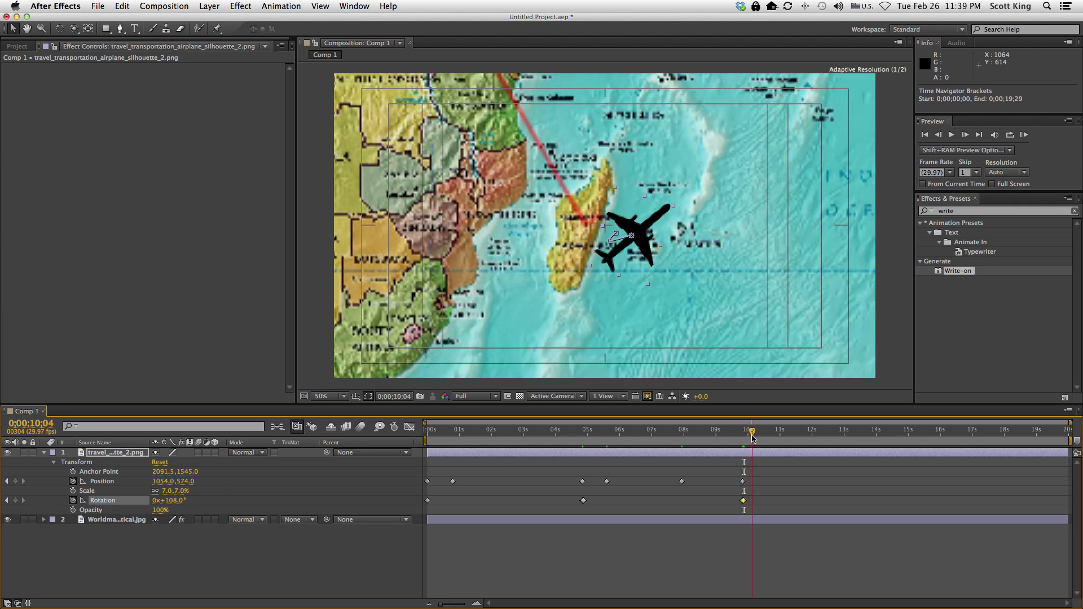
{"action": "left_click_drag", "start_coordinate": [638, 238], "coordinate": [603, 219]}
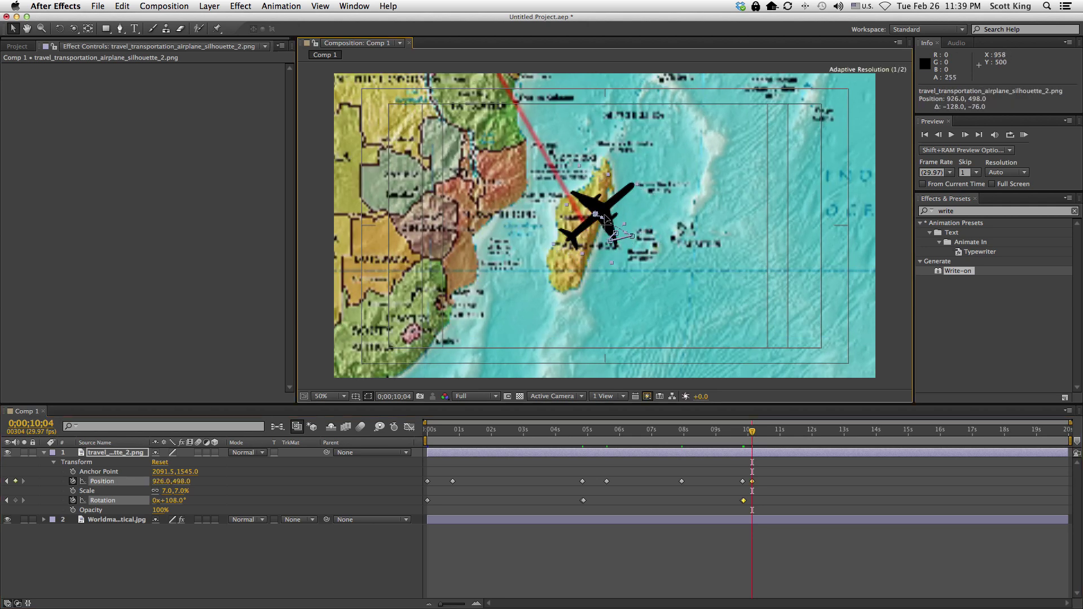
- Move the airplane along the route to 878, 404 at 0;00;11;13 and to about 908, 532 over Japan at 0;00;15;01
{"action": "left_click_drag", "start_coordinate": [758, 430], "coordinate": [793, 436]}
{"action": "left_click_drag", "start_coordinate": [608, 200], "coordinate": [596, 181]}
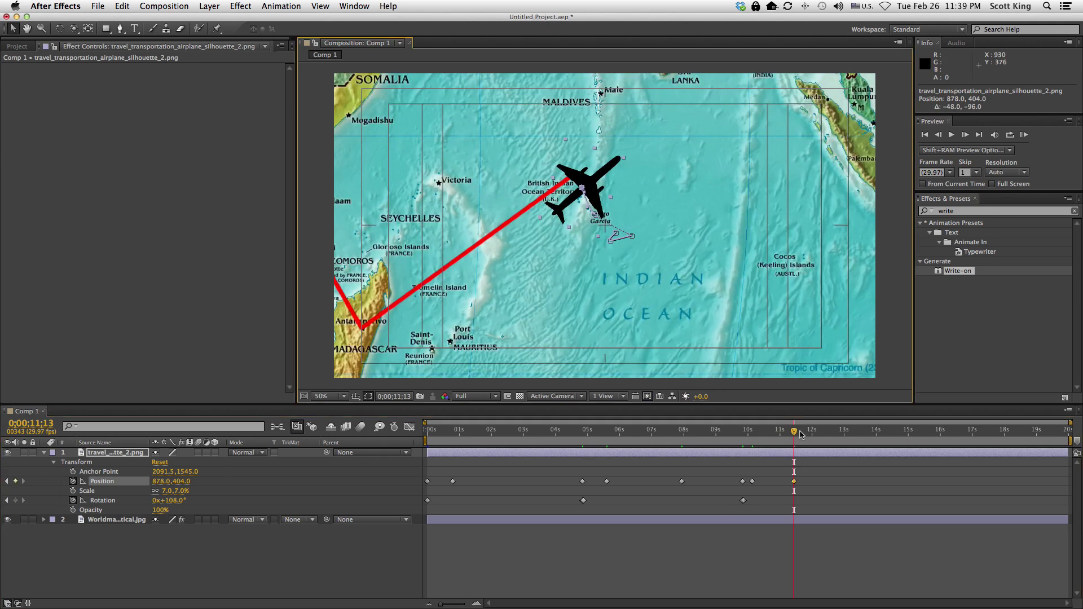
{"action": "left_click_drag", "start_coordinate": [797, 433], "coordinate": [916, 438]}
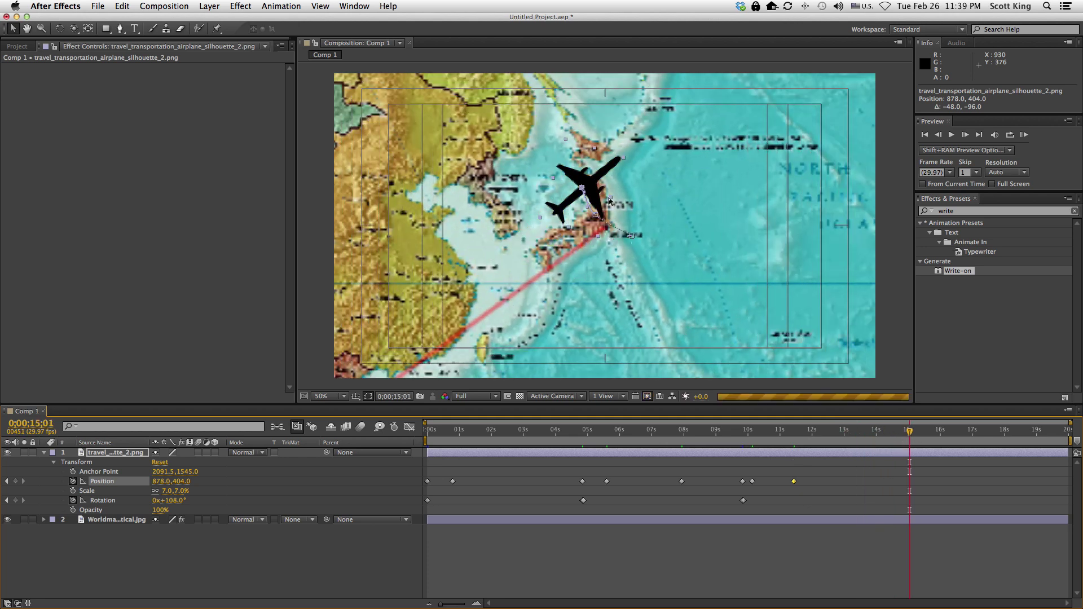
{"action": "left_click_drag", "start_coordinate": [609, 201], "coordinate": [614, 224]}
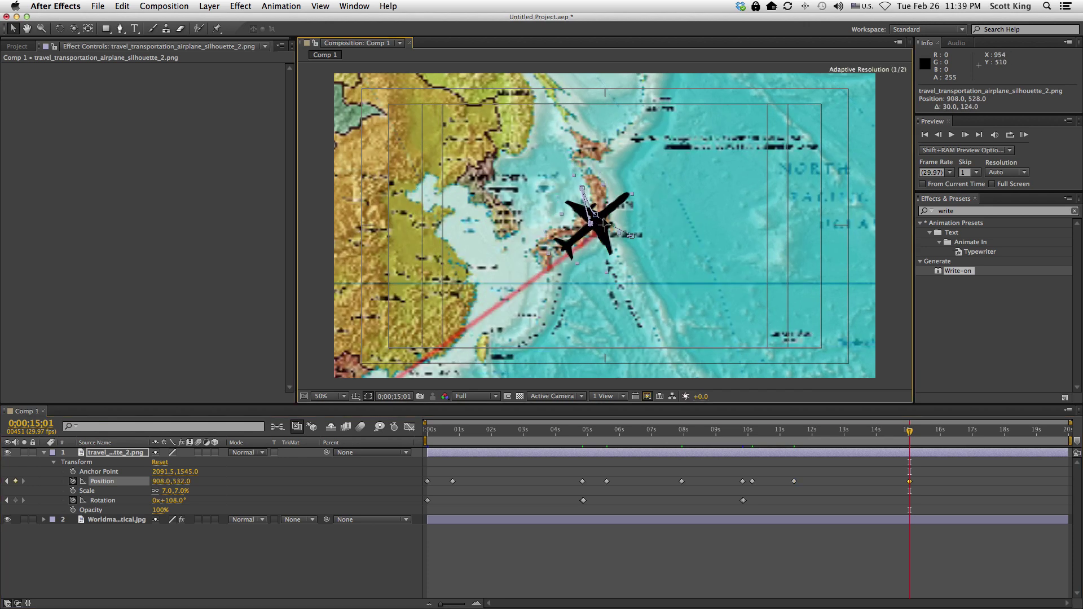
- Scrub the animation back to the start of the composition and add a Drop Shadow layer style to the airplane
{"action": "left_click_drag", "start_coordinate": [901, 436], "coordinate": [589, 475]}
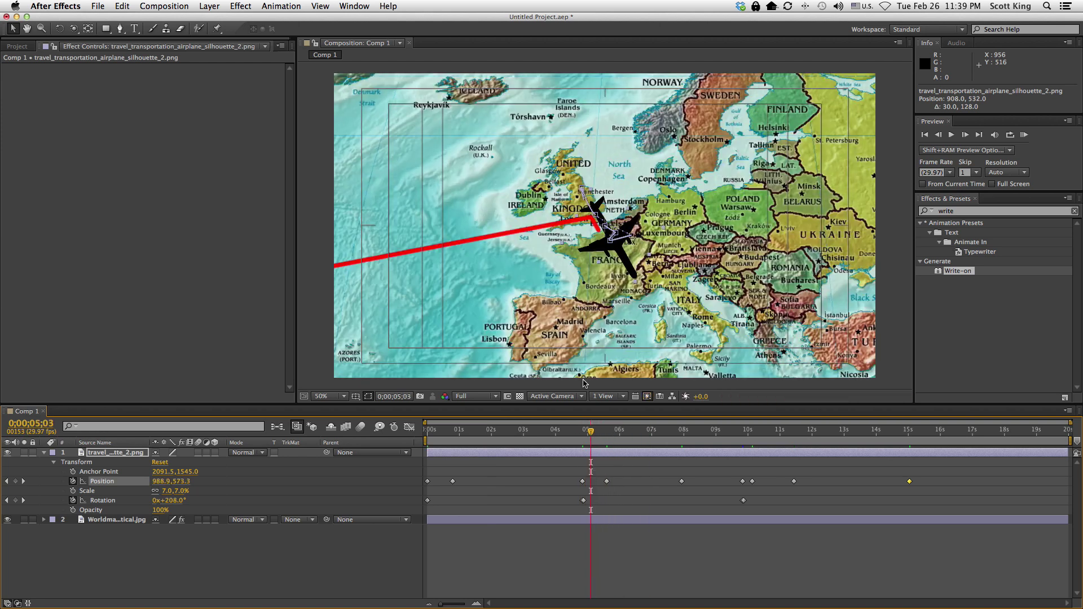
{"action": "left_click_drag", "start_coordinate": [590, 433], "coordinate": [410, 451]}
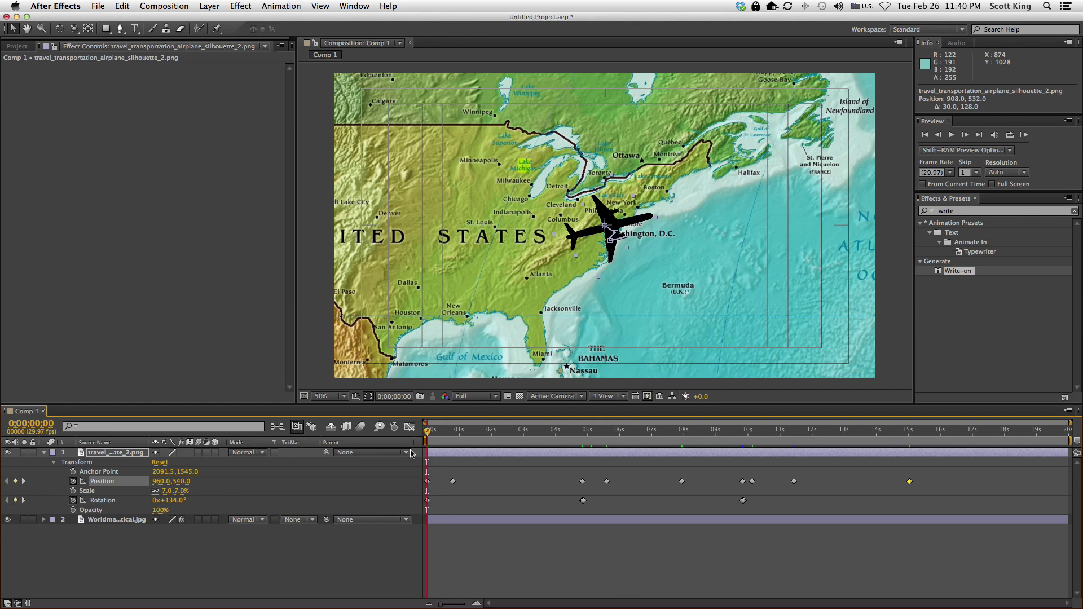
{"action": "right_click", "coordinate": [87, 454]}
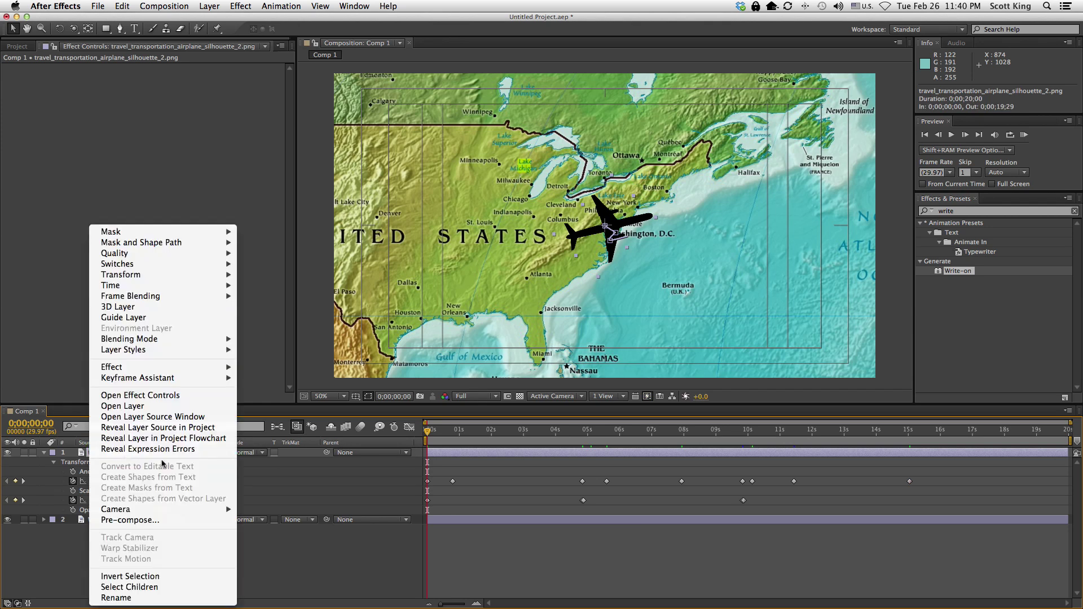
{"action": "mouse_move", "coordinate": [169, 349]}
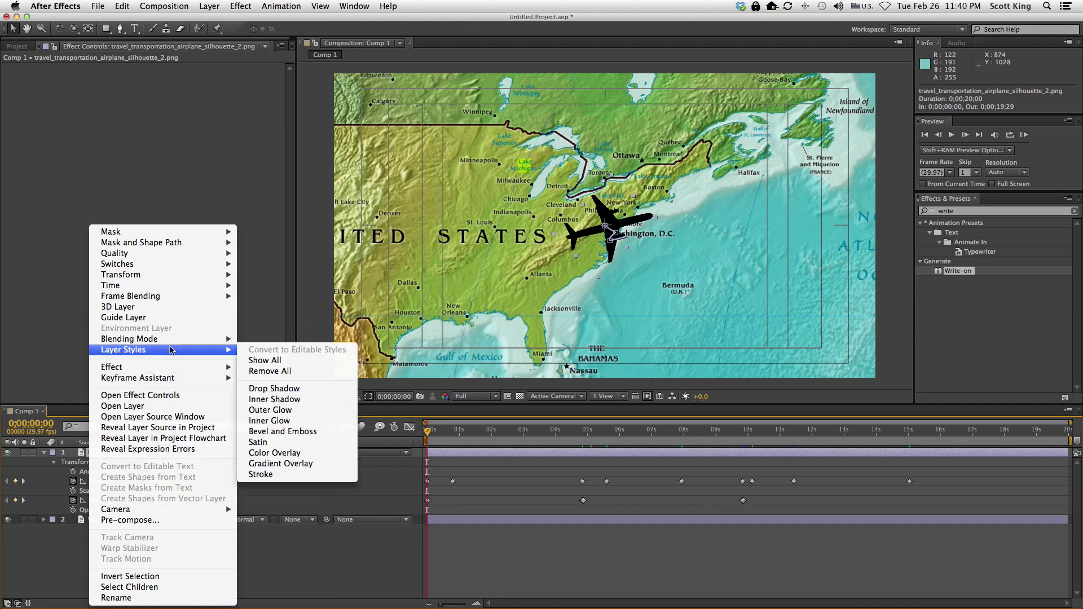
{"action": "left_click", "coordinate": [275, 390]}
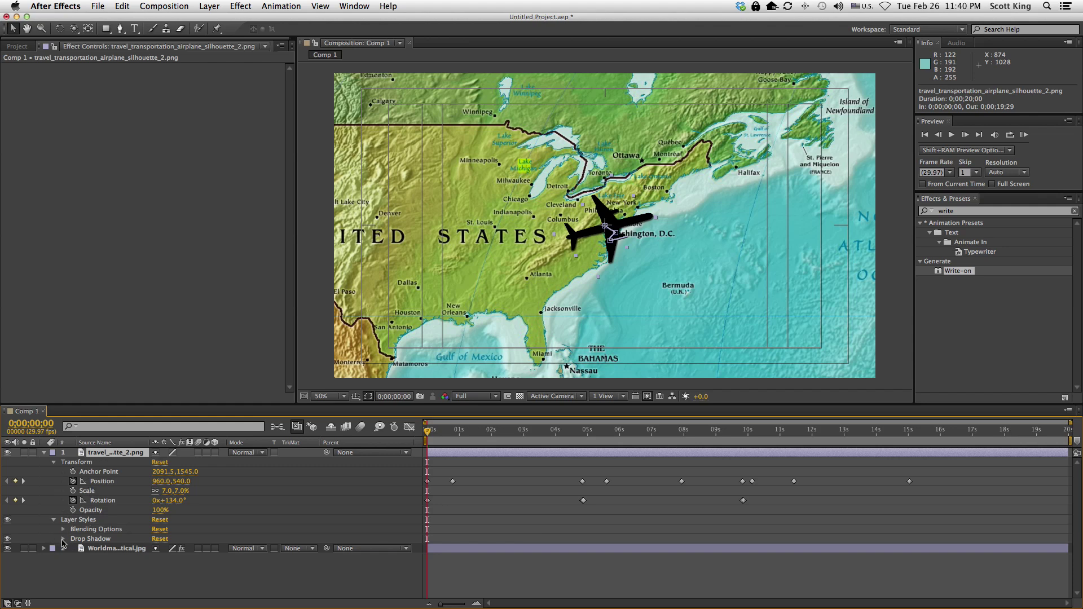
- Set the Distance of the airplane's Drop Shadow to 48 and return to the start of the composition
{"action": "left_click", "coordinate": [63, 539]}
{"action": "scroll", "coordinate": [188, 529], "scroll_direction": "down", "scroll_amount": 1}
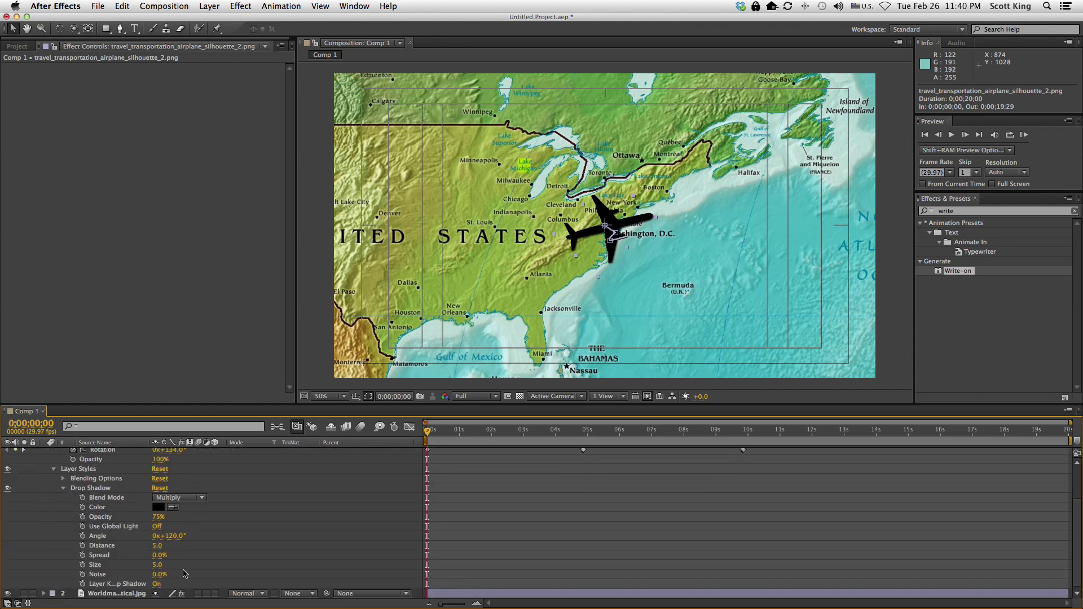
{"action": "left_click", "coordinate": [175, 554]}
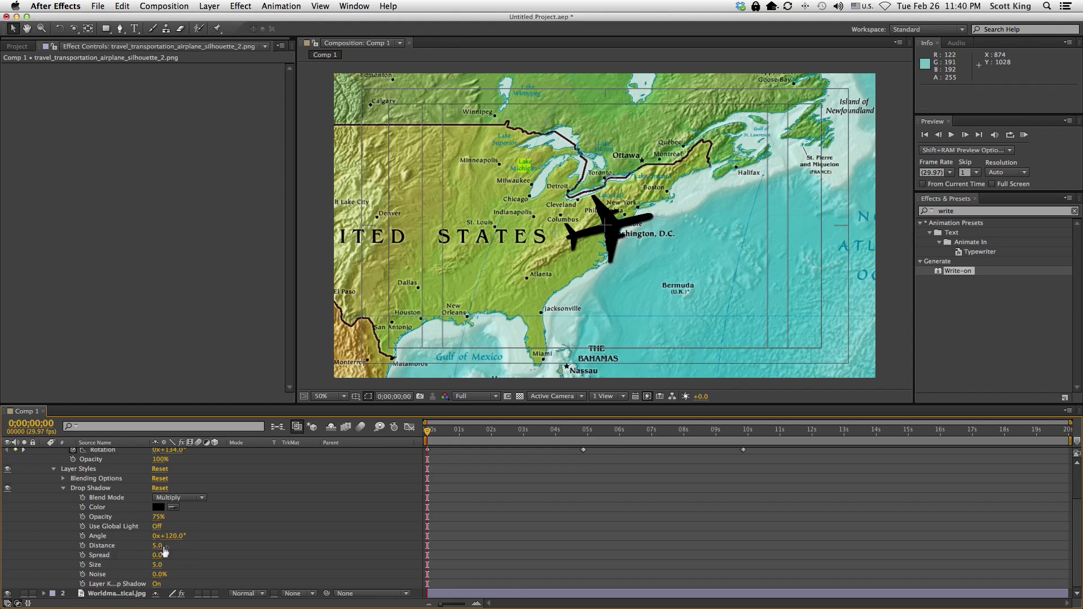
{"action": "left_click_drag", "start_coordinate": [157, 550], "coordinate": [177, 549]}
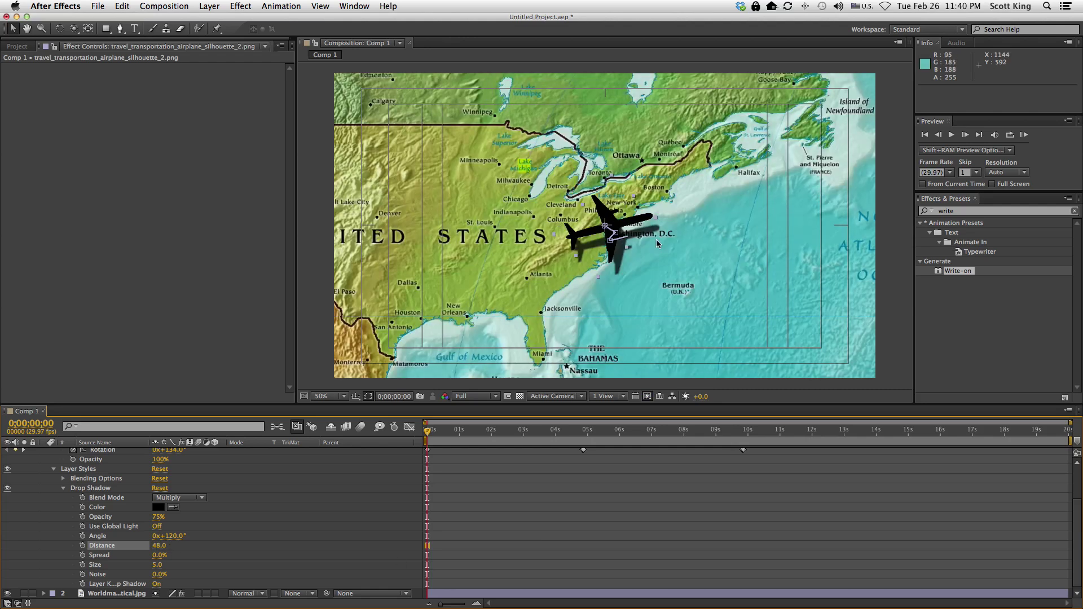
{"action": "mouse_move", "coordinate": [431, 433]}
{"action": "left_mouse_down"}
{"action": "mouse_move", "coordinate": [577, 435]}
{"action": "mouse_move", "coordinate": [715, 463]}
{"action": "mouse_move", "coordinate": [728, 436]}
{"action": "mouse_move", "coordinate": [921, 445]}
{"action": "mouse_move", "coordinate": [879, 435]}
{"action": "mouse_move", "coordinate": [418, 438]}
{"action": "left_mouse_up"}
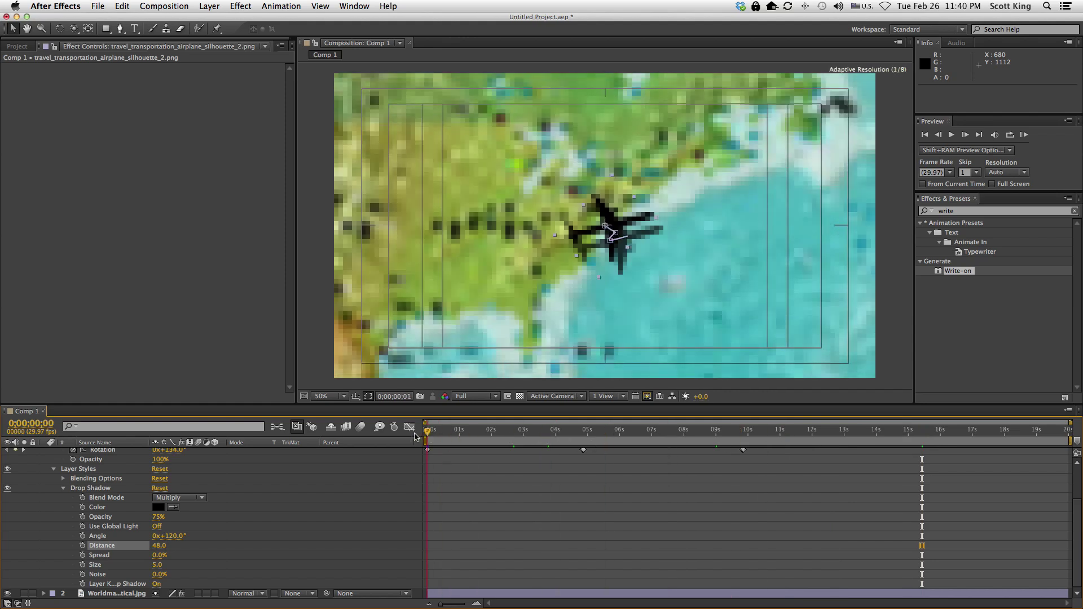
- Collapse the airplane layer's properties and make both the world map and airplane layers 3D
{"action": "scroll", "coordinate": [18, 472], "scroll_direction": "up", "scroll_amount": 3}
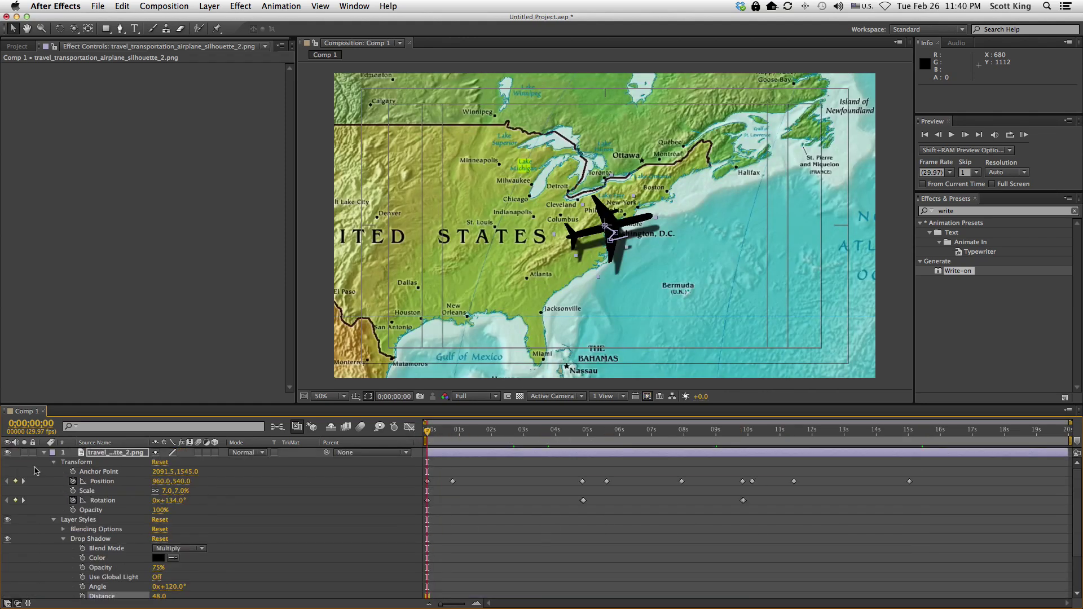
{"action": "left_click", "coordinate": [42, 454]}
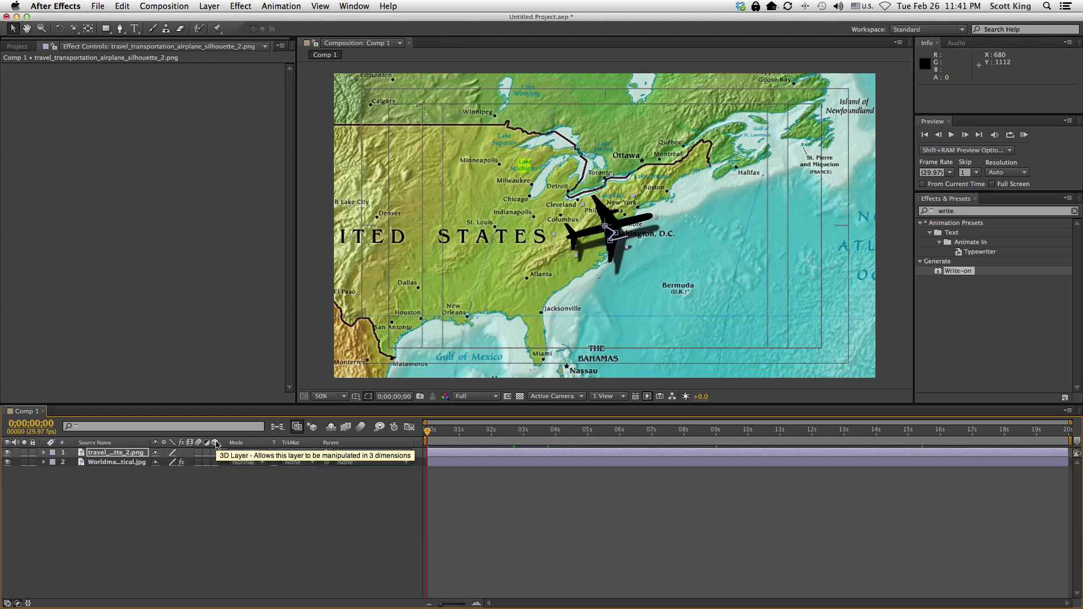
{"action": "left_click", "coordinate": [214, 462]}
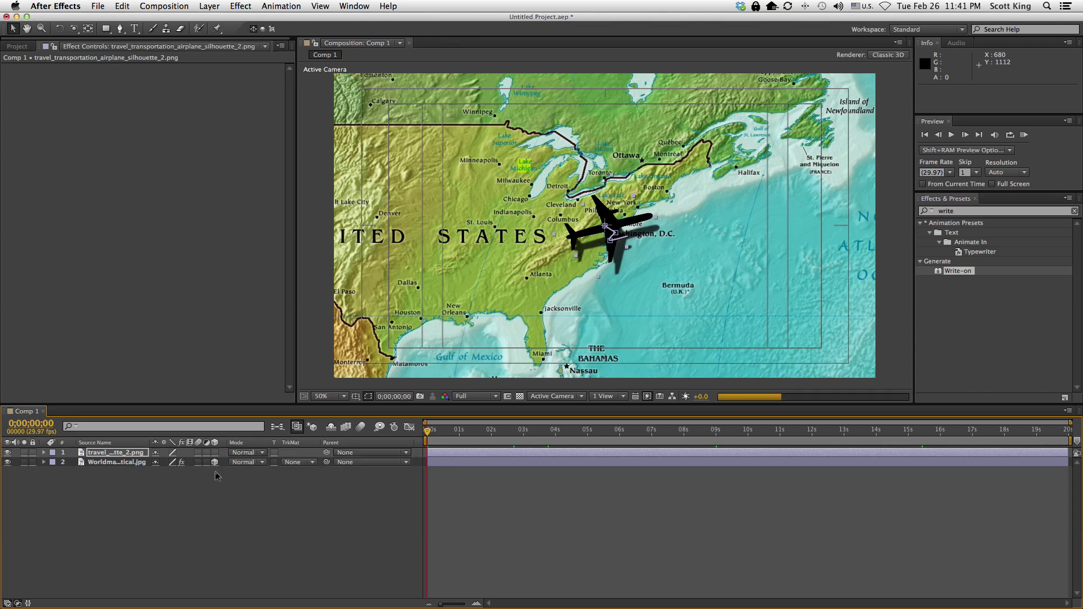
{"action": "left_click", "coordinate": [215, 452]}
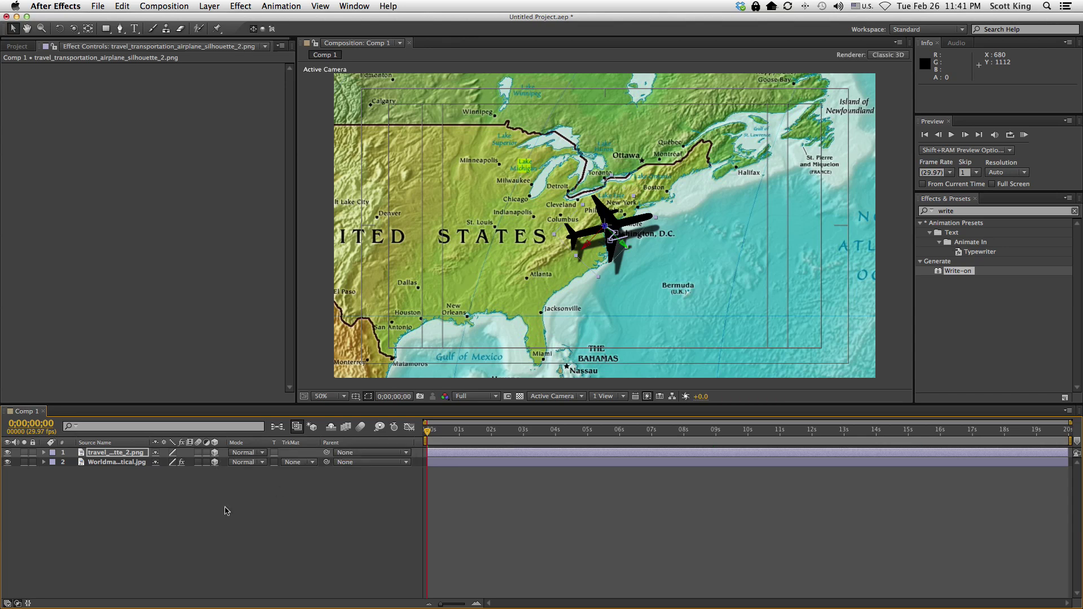
- Add a two-node camera with the 50mm preset to the composition and reveal its Transform properties
{"action": "right_click", "coordinate": [197, 501]}
{"action": "mouse_move", "coordinate": [237, 492]}
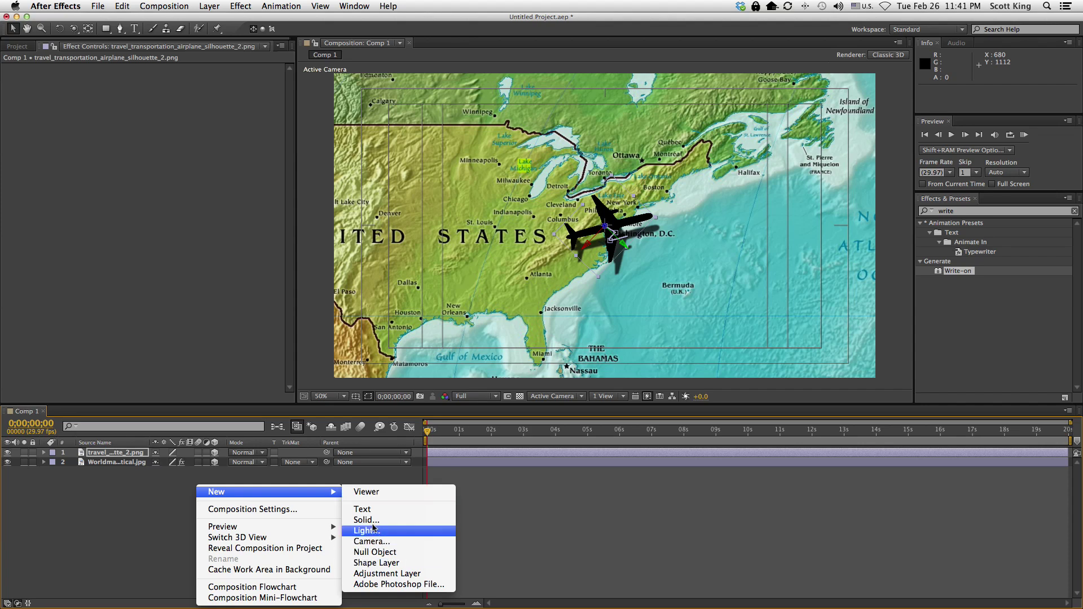
{"action": "left_click", "coordinate": [372, 542]}
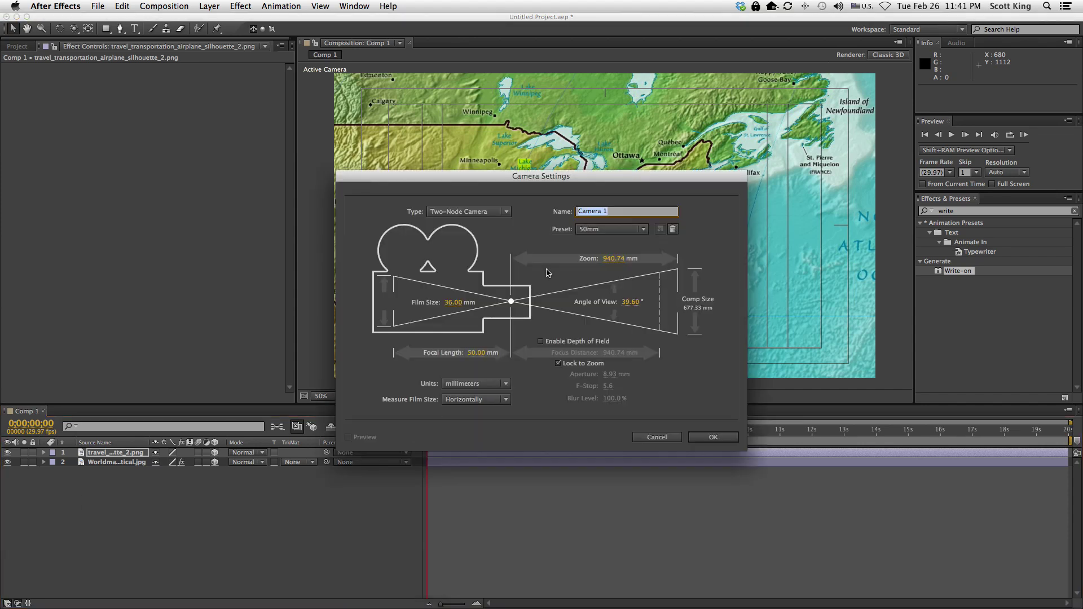
{"action": "left_click", "coordinate": [712, 438]}
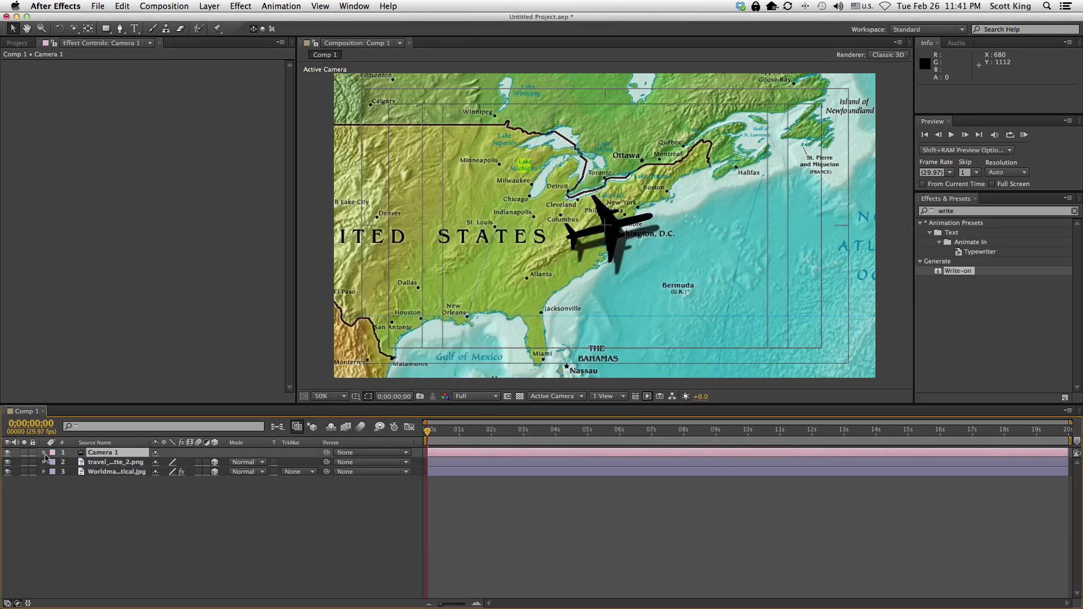
{"action": "left_click", "coordinate": [44, 453]}
{"action": "left_click", "coordinate": [53, 462]}
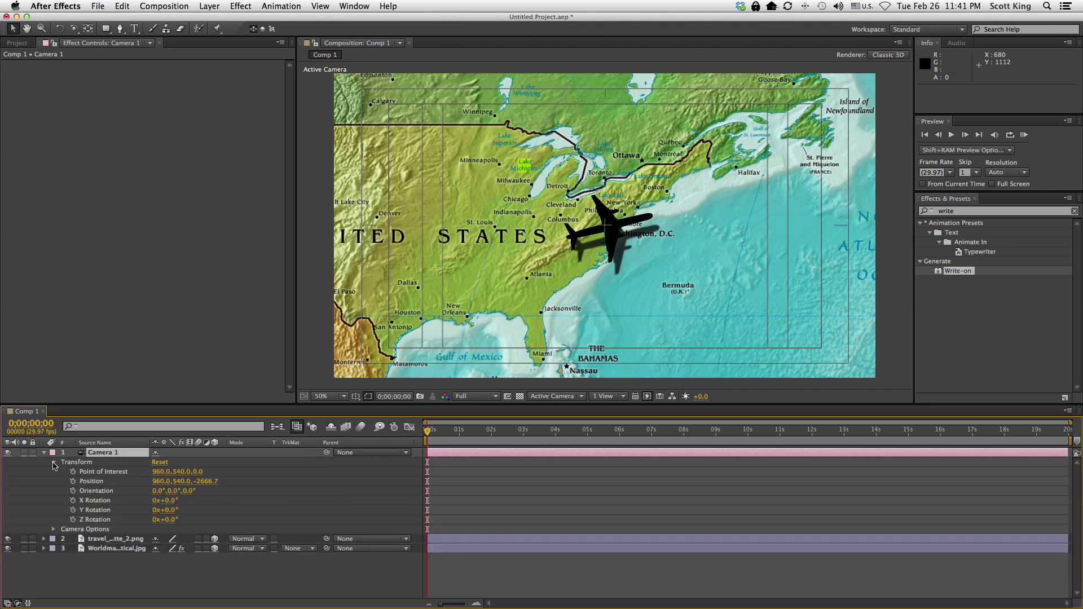
- Enable keyframing for the camera's Point of Interest, Position, Orientation and X, Y and Z Rotation at the start of the composition
{"action": "left_click", "coordinate": [72, 471]}
{"action": "left_click", "coordinate": [73, 481]}
{"action": "left_click", "coordinate": [73, 491]}
{"action": "left_click", "coordinate": [72, 500]}
{"action": "left_click", "coordinate": [73, 510]}
{"action": "left_click", "coordinate": [72, 519]}
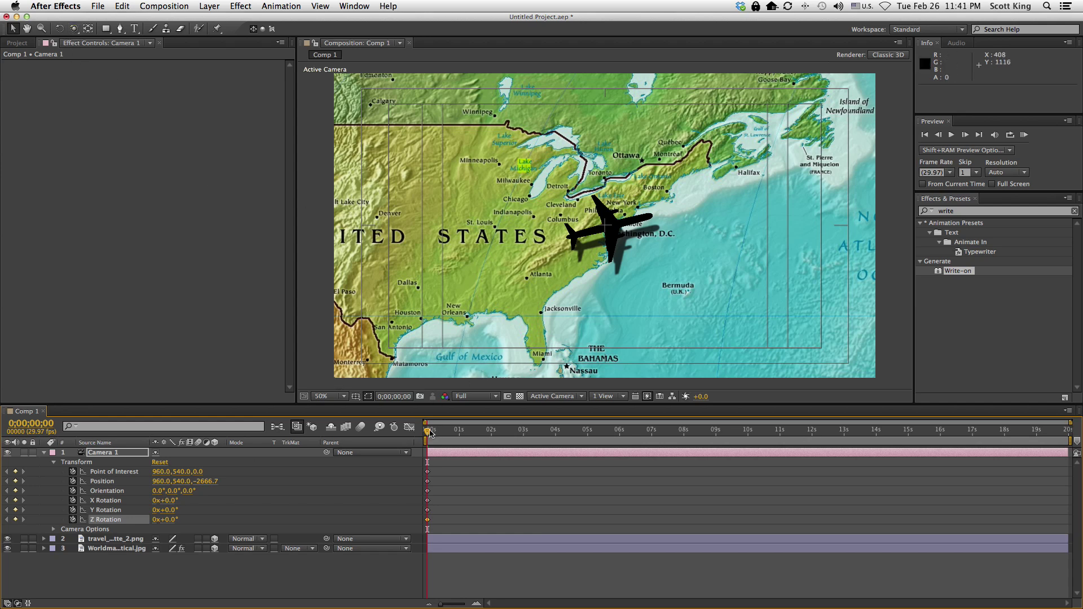
- At 0;00;05;00, orbit the camera to a tilted view over Europe and set its Z Rotation to 28°
{"action": "left_click_drag", "start_coordinate": [431, 433], "coordinate": [589, 436]}
{"action": "left_click", "coordinate": [74, 28]}
{"action": "left_click_drag", "start_coordinate": [507, 231], "coordinate": [605, 239]}
{"action": "left_click_drag", "start_coordinate": [671, 287], "coordinate": [671, 274]}
{"action": "left_click_drag", "start_coordinate": [671, 273], "coordinate": [468, 367]}
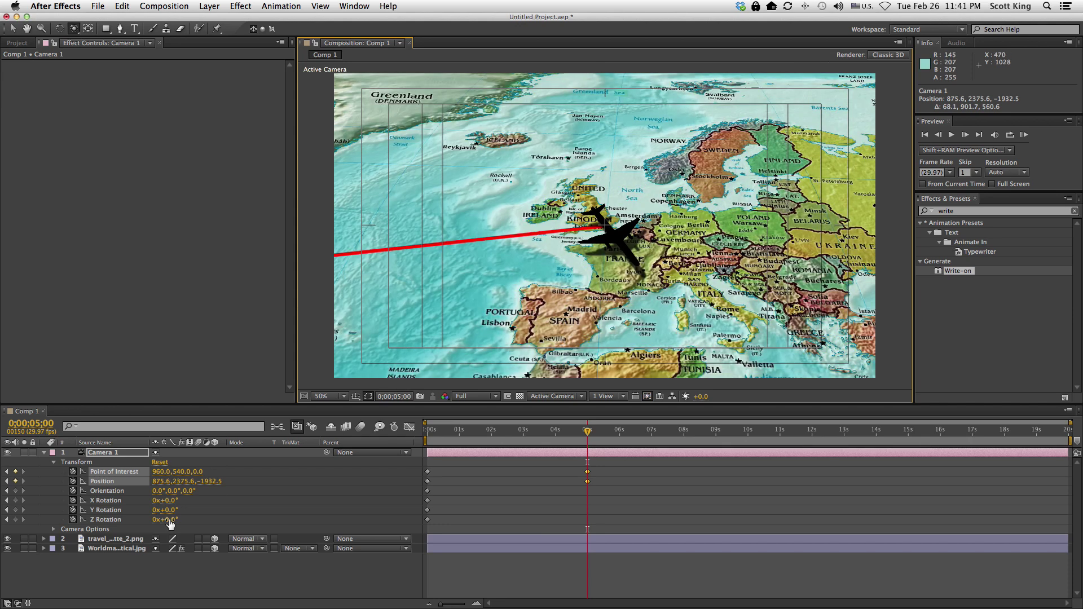
{"action": "left_click_drag", "start_coordinate": [171, 520], "coordinate": [186, 519]}
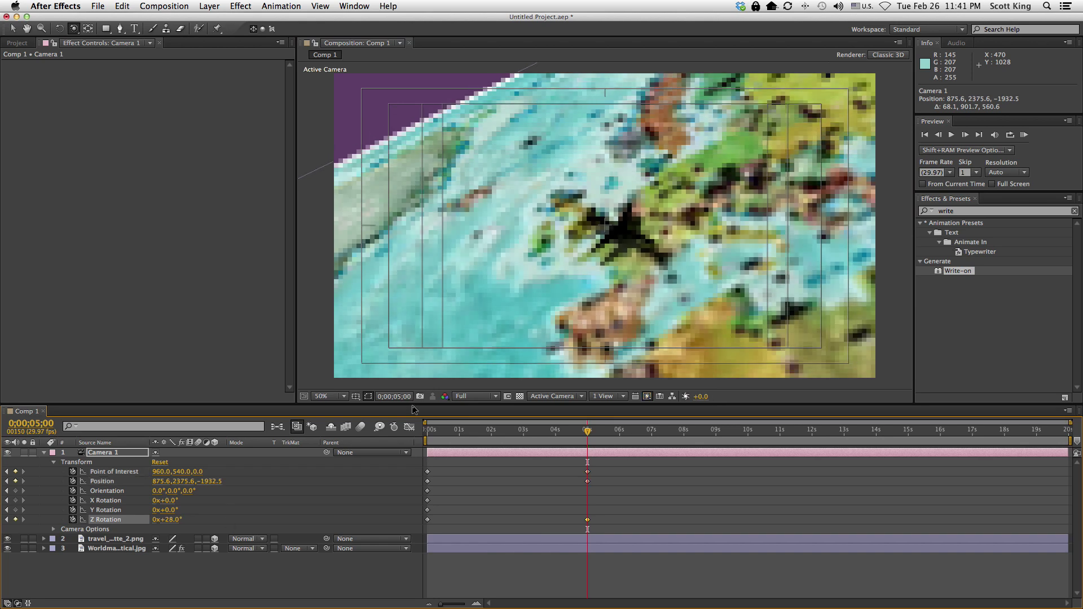
{"action": "left_click_drag", "start_coordinate": [570, 239], "coordinate": [592, 247]}
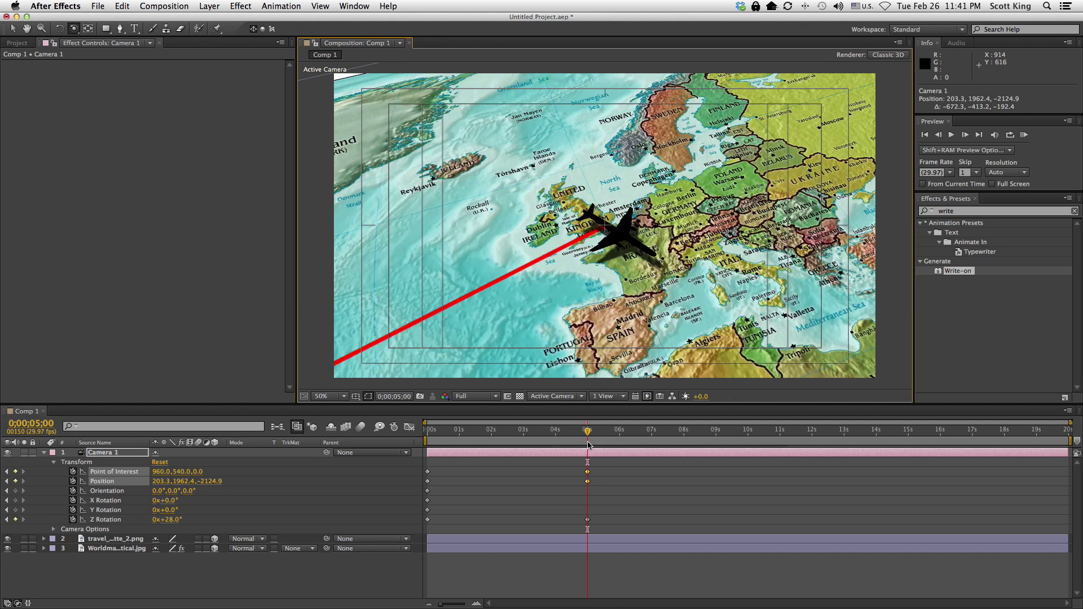
- At 0;00;09;29, move the camera closer to the airplane over Madagascar with Track Z and orbit it to a tilted angle
{"action": "left_click_drag", "start_coordinate": [587, 432], "coordinate": [751, 444]}
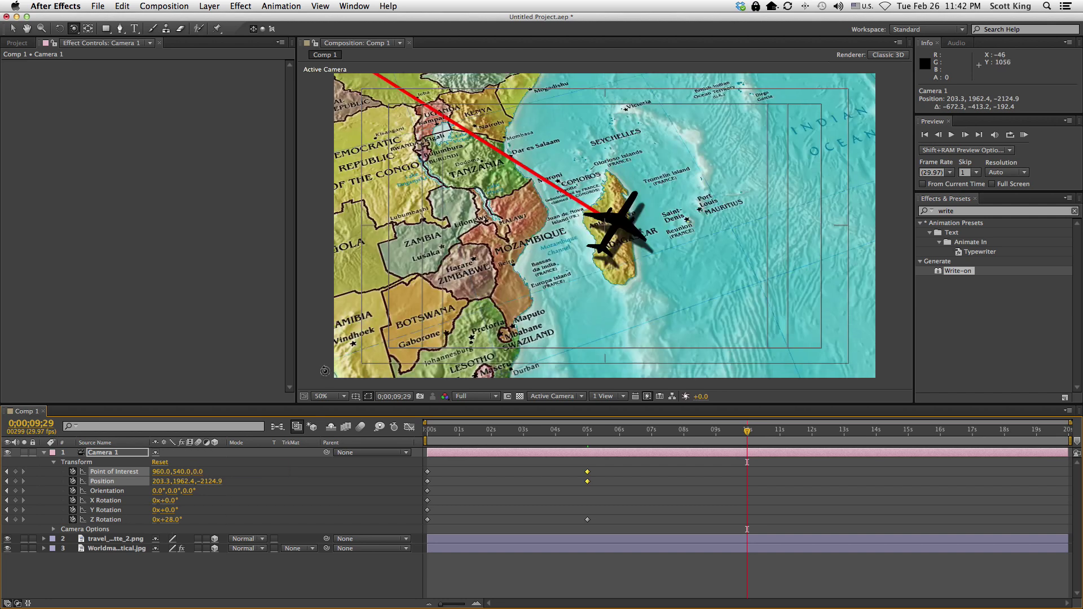
{"action": "left_click_drag", "start_coordinate": [74, 29], "coordinate": [141, 66]}
{"action": "left_click_drag", "start_coordinate": [650, 276], "coordinate": [649, 240]}
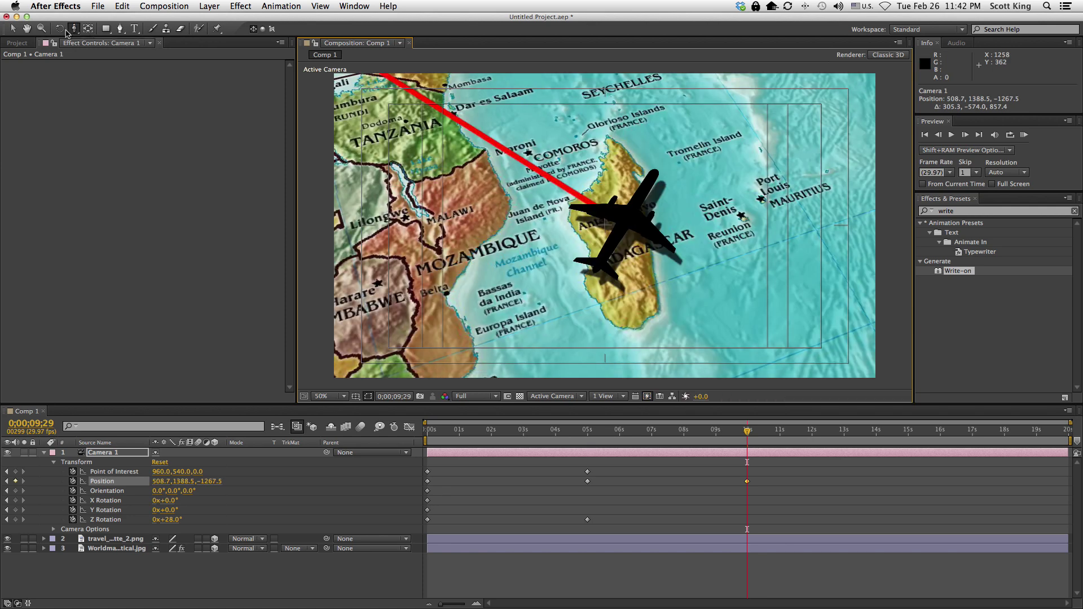
{"action": "left_click_drag", "start_coordinate": [78, 32], "coordinate": [129, 47]}
{"action": "mouse_move", "coordinate": [676, 287]}
{"action": "left_mouse_down"}
{"action": "mouse_move", "coordinate": [688, 299]}
{"action": "mouse_move", "coordinate": [669, 280]}
{"action": "left_mouse_up"}
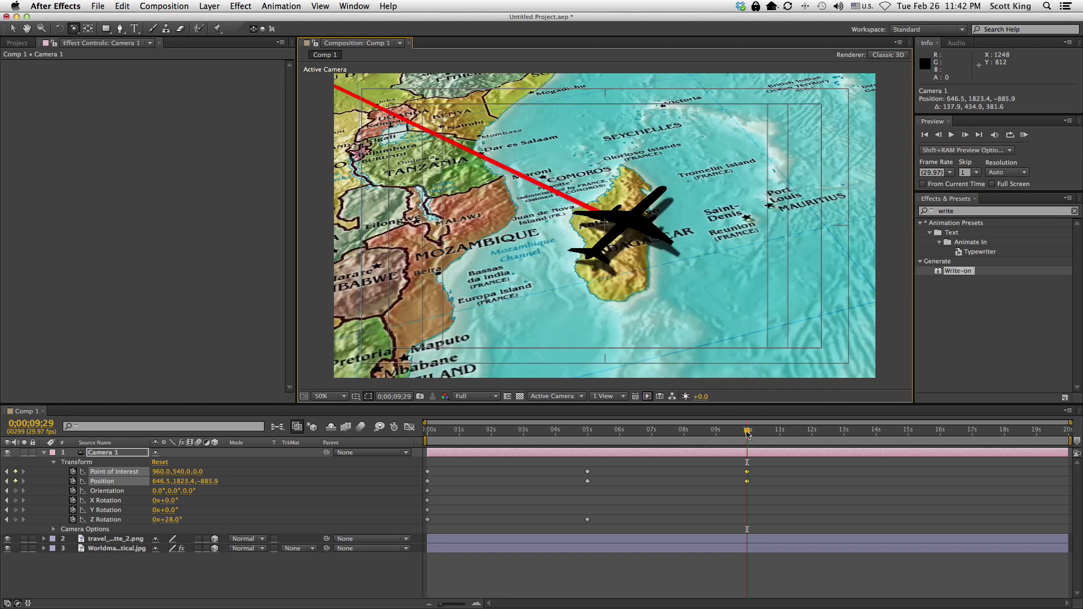
- At 0;00;15;00, orbit the camera to an overhead view of Japan, set its Z Rotation to 0° and pull it back with Track Z
{"action": "left_click_drag", "start_coordinate": [747, 433], "coordinate": [908, 442]}
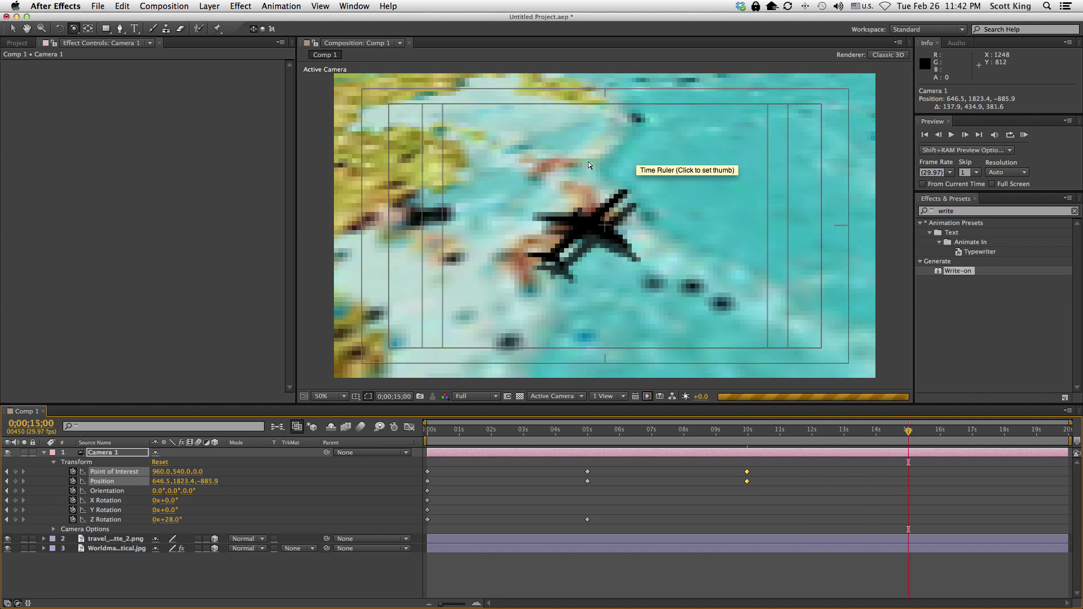
{"action": "left_click_drag", "start_coordinate": [609, 171], "coordinate": [613, 243]}
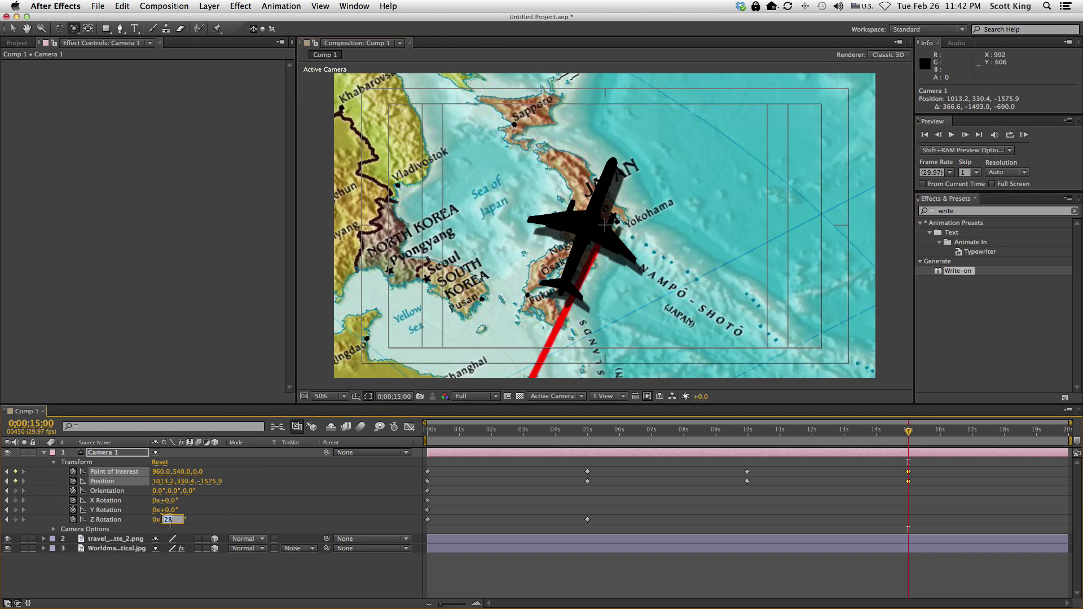
{"action": "key", "text": "Return"}
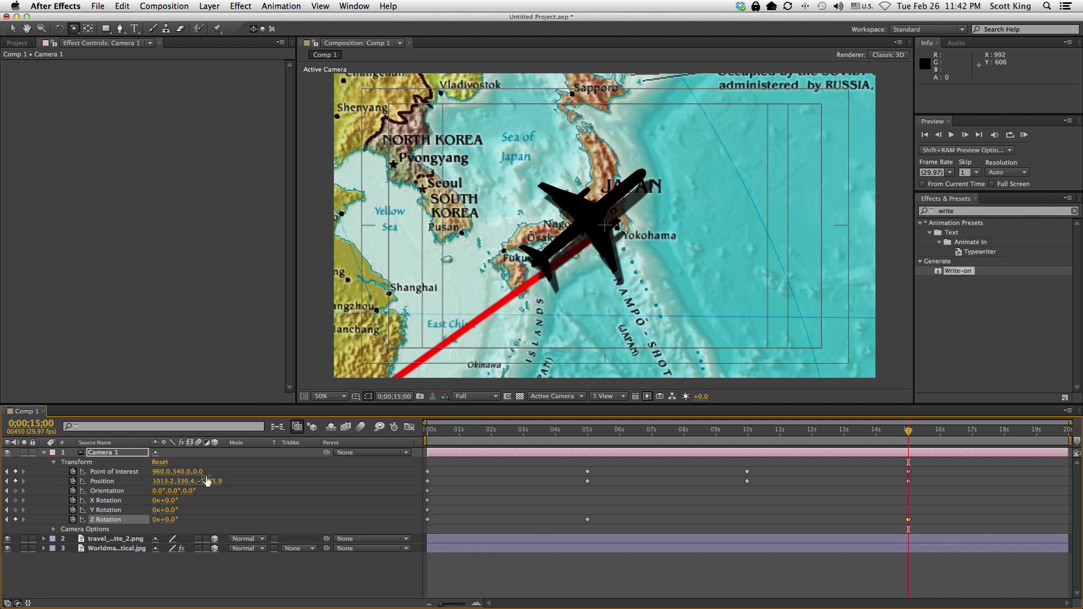
{"action": "left_click_drag", "start_coordinate": [74, 28], "coordinate": [113, 71]}
{"action": "left_click_drag", "start_coordinate": [557, 171], "coordinate": [670, 135]}
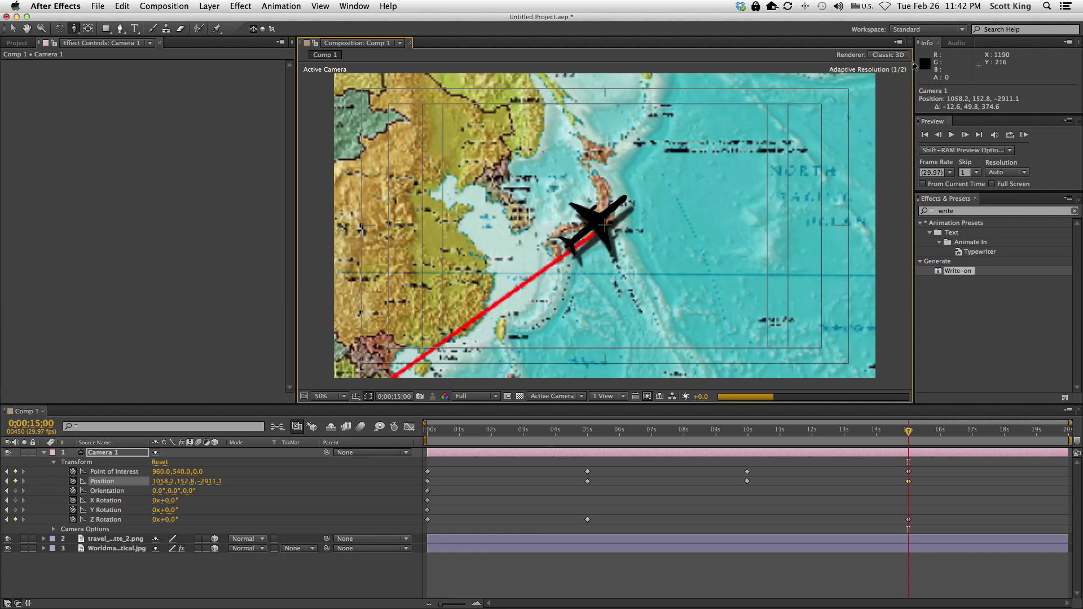
- Return to the Selection tool, scrub through the animation to review the camera moves, and collapse the camera layer's properties
{"action": "left_click", "coordinate": [14, 29]}
{"action": "left_click_drag", "start_coordinate": [908, 432], "coordinate": [513, 453]}
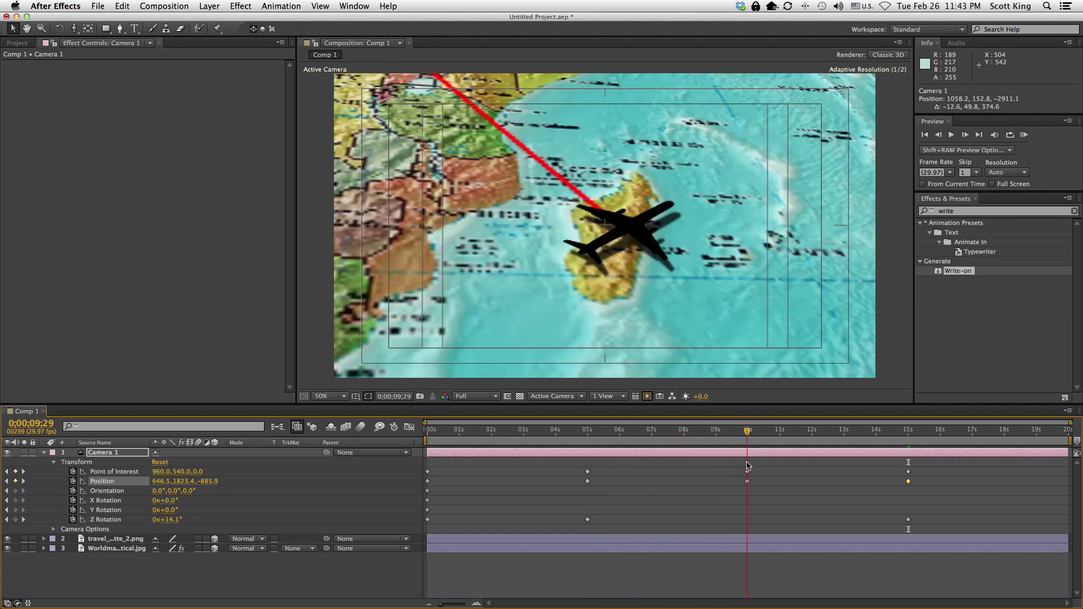
{"action": "left_click_drag", "start_coordinate": [786, 460], "coordinate": [929, 453]}
{"action": "left_click_drag", "start_coordinate": [697, 460], "coordinate": [545, 449]}
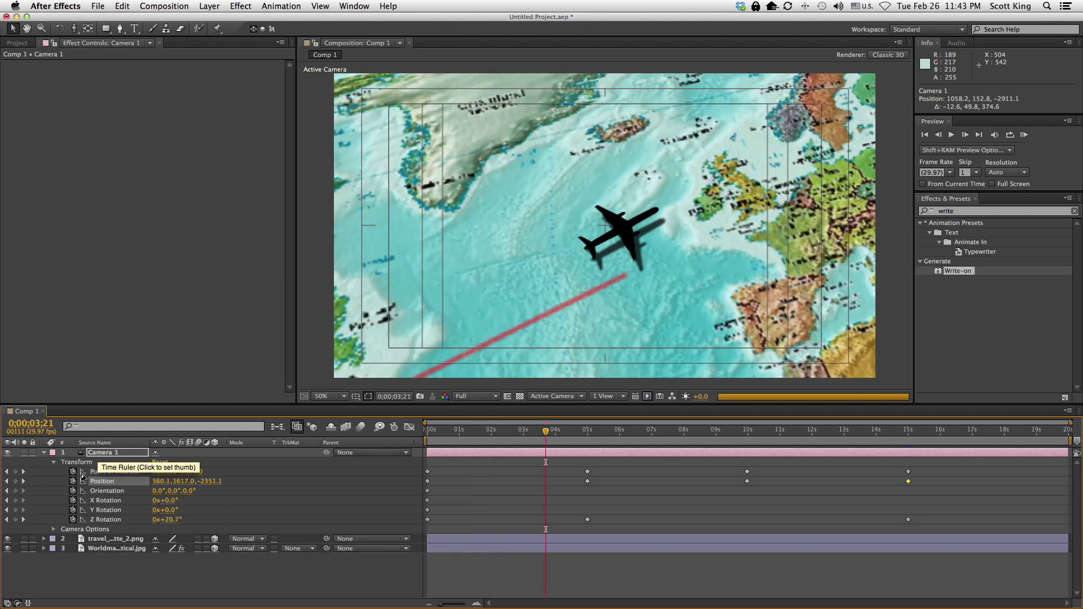
{"action": "left_click", "coordinate": [43, 452]}
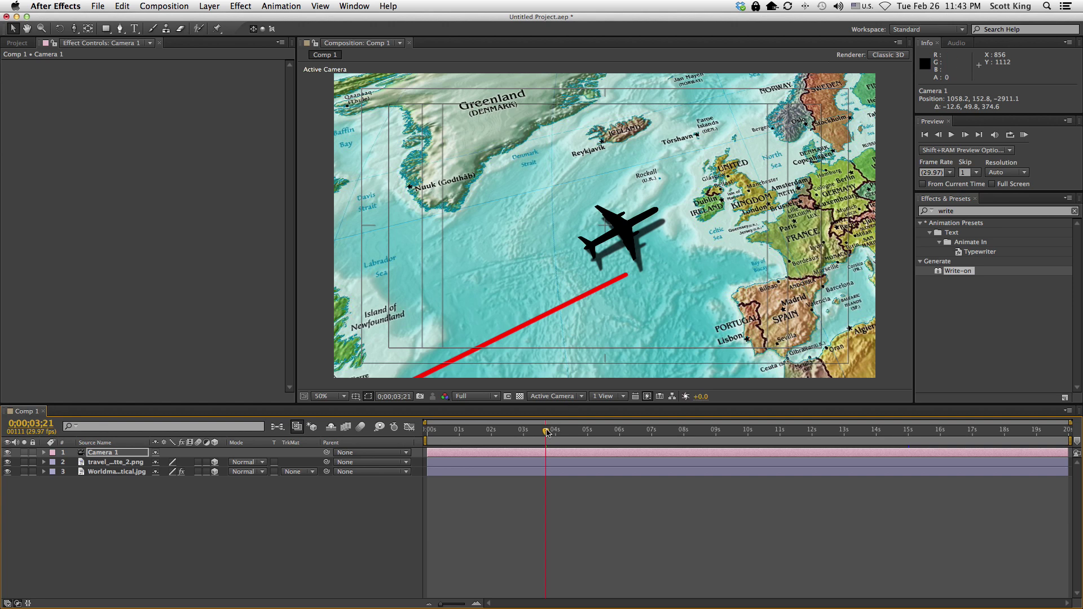
- Reposition the airplane onto the tip of the red route over the Atlantic at 0;00;01;18, 0;00;02;05 and 0;00;02;27
{"action": "left_click_drag", "start_coordinate": [519, 442], "coordinate": [478, 445]}
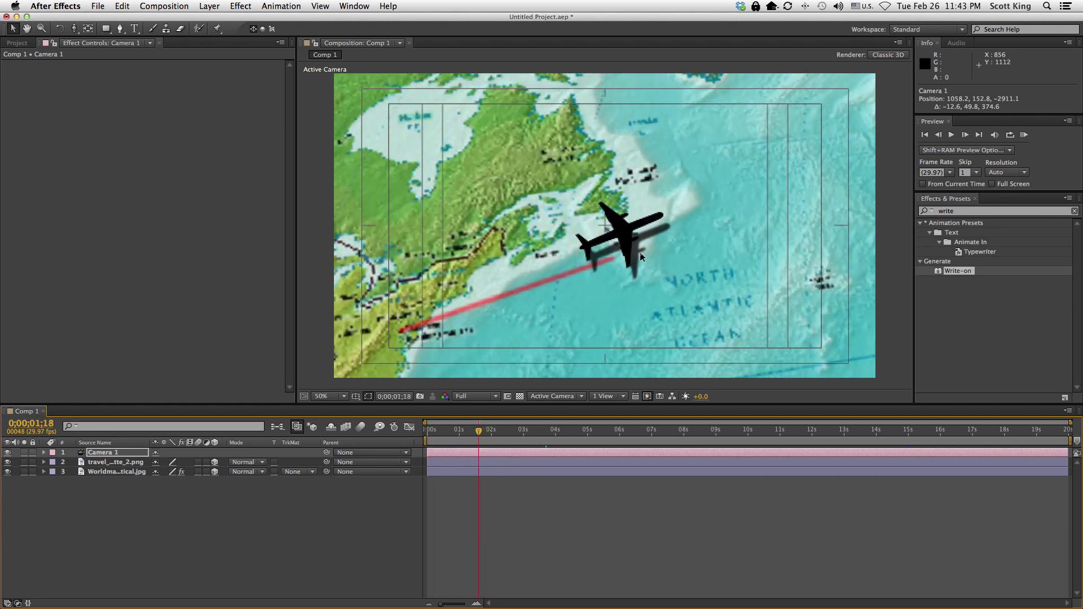
{"action": "left_click_drag", "start_coordinate": [627, 237], "coordinate": [630, 241]}
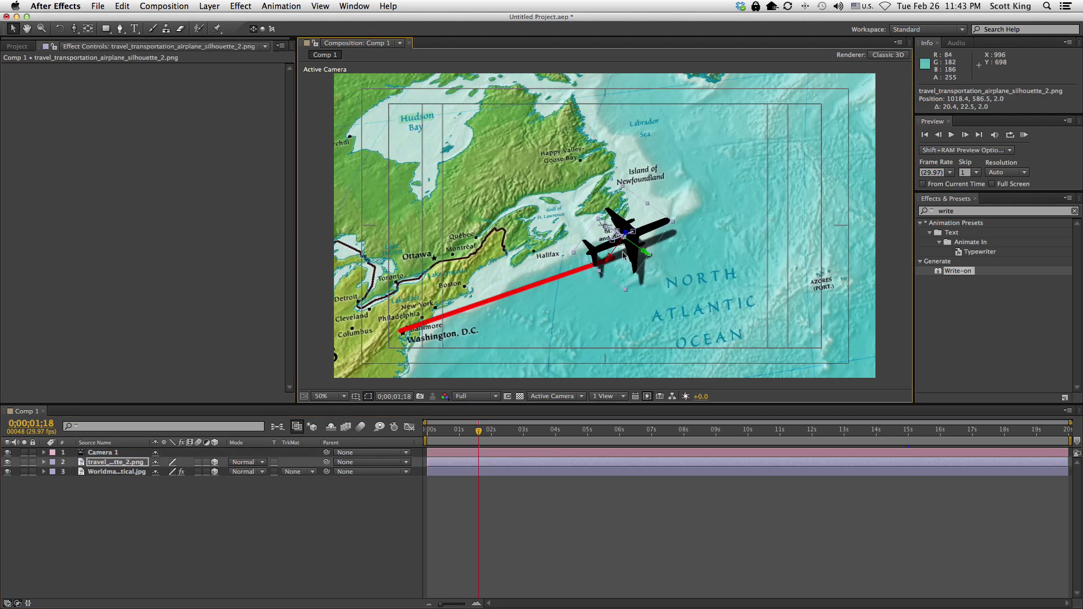
{"action": "key", "text": "space"}
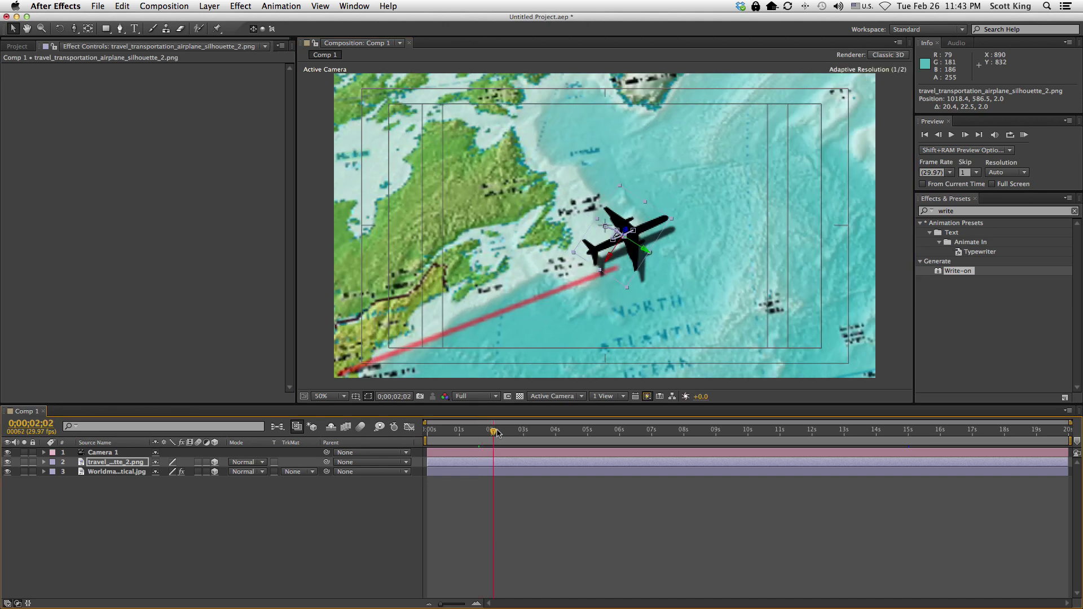
{"action": "left_click_drag", "start_coordinate": [653, 234], "coordinate": [657, 236]}
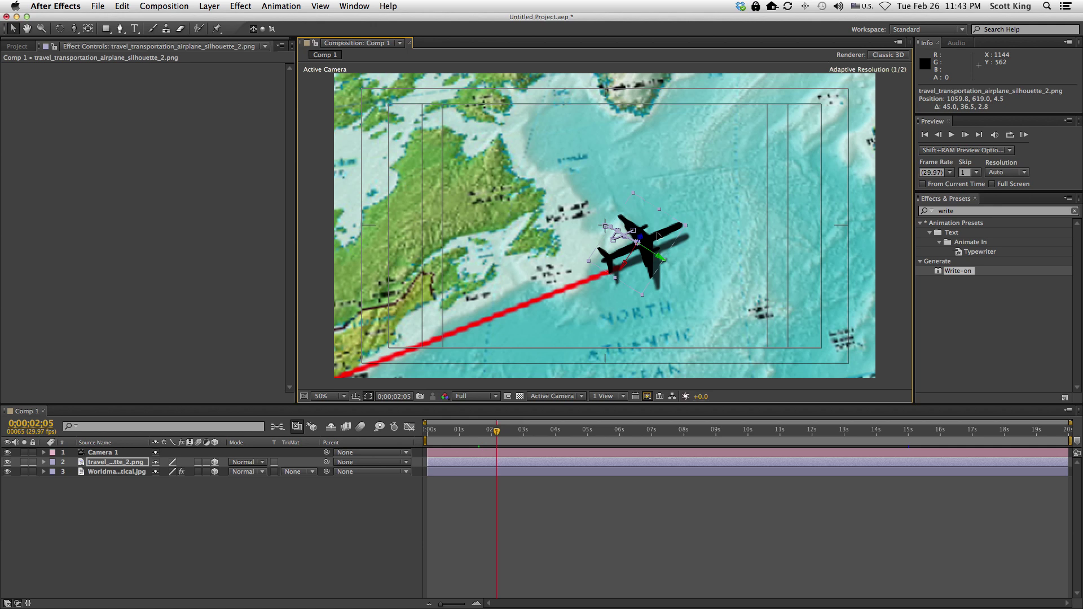
{"action": "left_click_drag", "start_coordinate": [501, 432], "coordinate": [520, 432]}
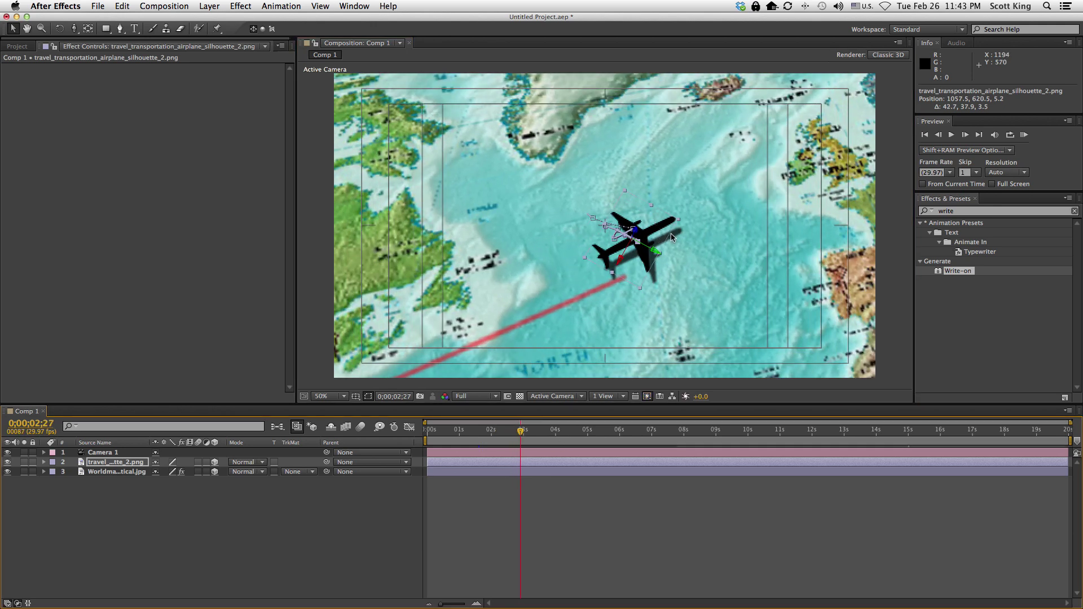
{"action": "left_click_drag", "start_coordinate": [671, 239], "coordinate": [693, 254]}
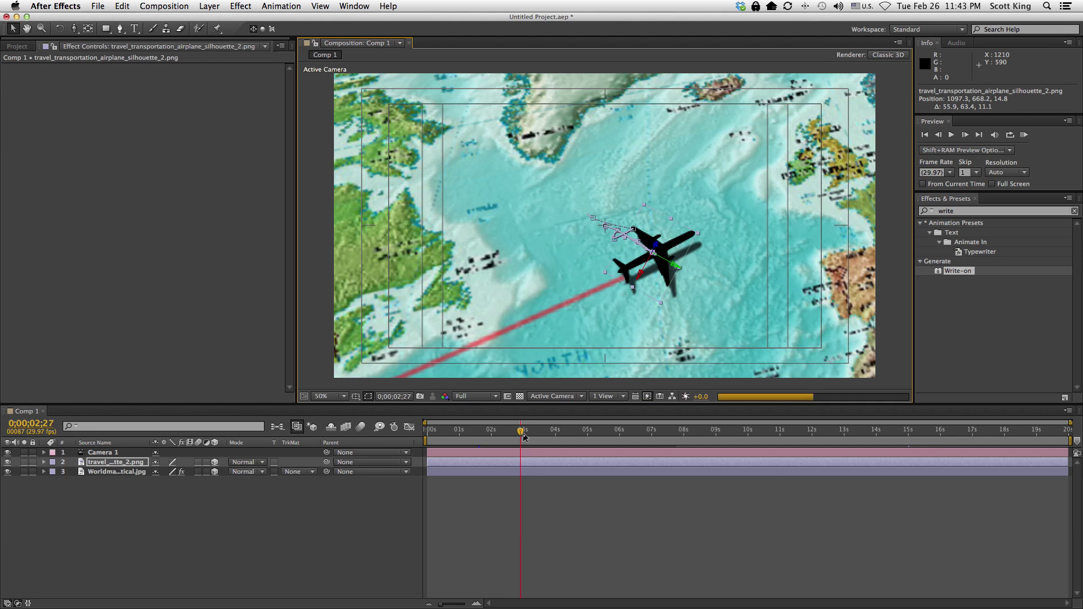
- Realign the airplane with the end of the red route at 0;00;04;06 and 0;00;05;22, around Europe
{"action": "left_click_drag", "start_coordinate": [533, 435], "coordinate": [564, 454]}
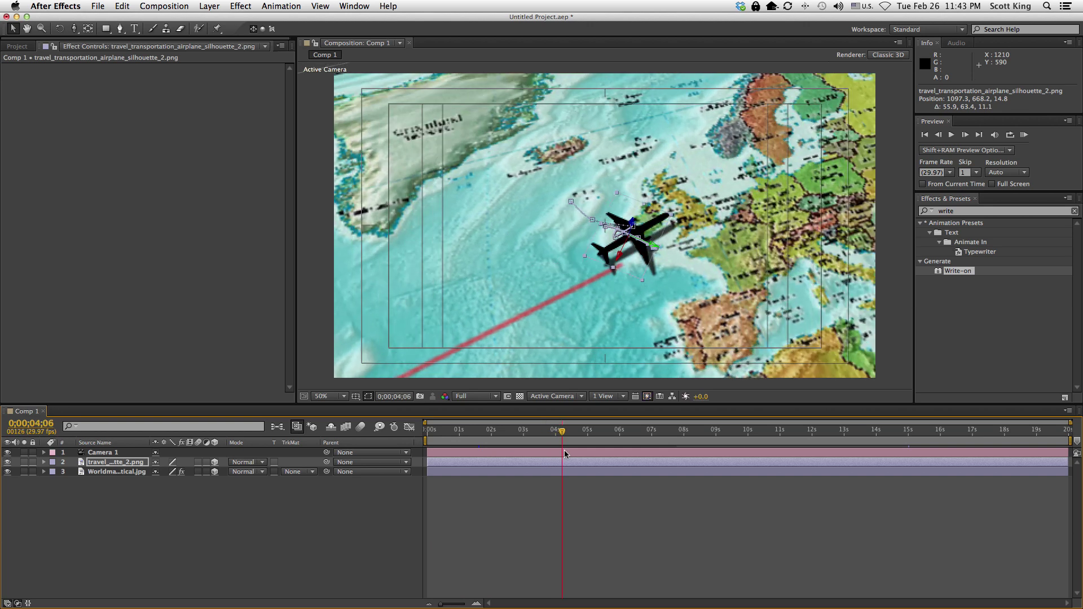
{"action": "left_click_drag", "start_coordinate": [653, 230], "coordinate": [652, 227]}
{"action": "left_click_drag", "start_coordinate": [563, 432], "coordinate": [611, 451]}
{"action": "left_click_drag", "start_coordinate": [627, 255], "coordinate": [625, 257]}
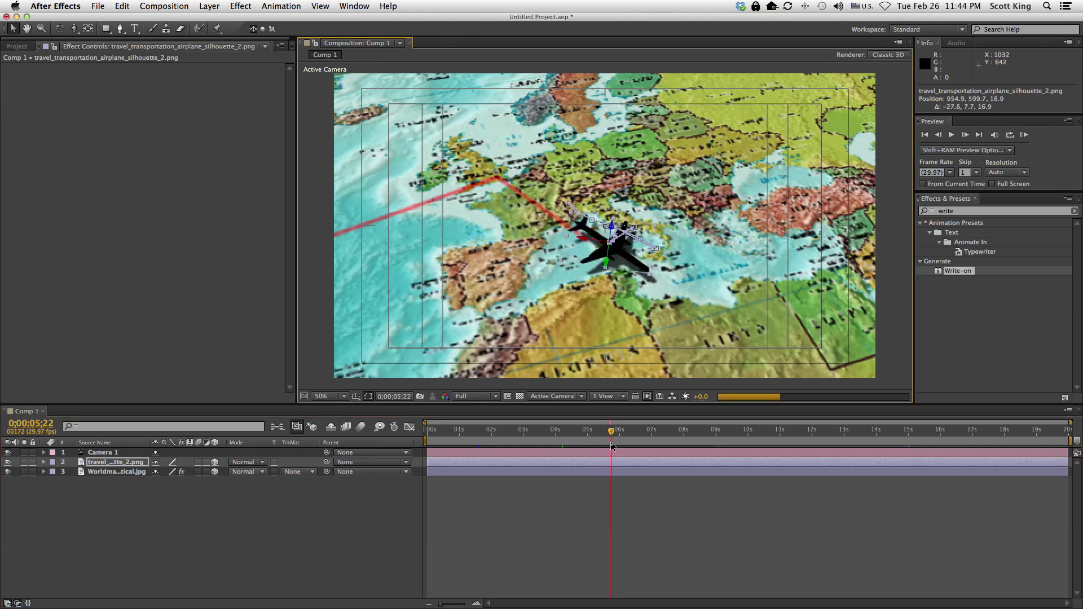
- Shift the airplane back onto the red route over Africa at 0;00;07;26 and 0;00;08;23
{"action": "left_click_drag", "start_coordinate": [634, 438], "coordinate": [686, 429]}
{"action": "left_click_drag", "start_coordinate": [673, 257], "coordinate": [685, 264]}
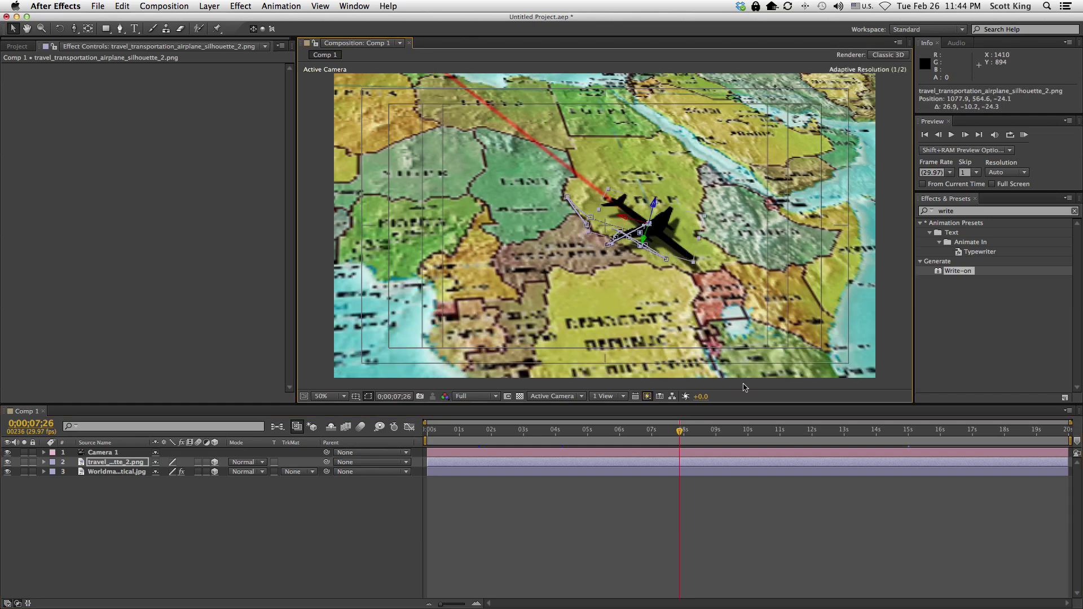
{"action": "left_click_drag", "start_coordinate": [690, 435], "coordinate": [708, 435]}
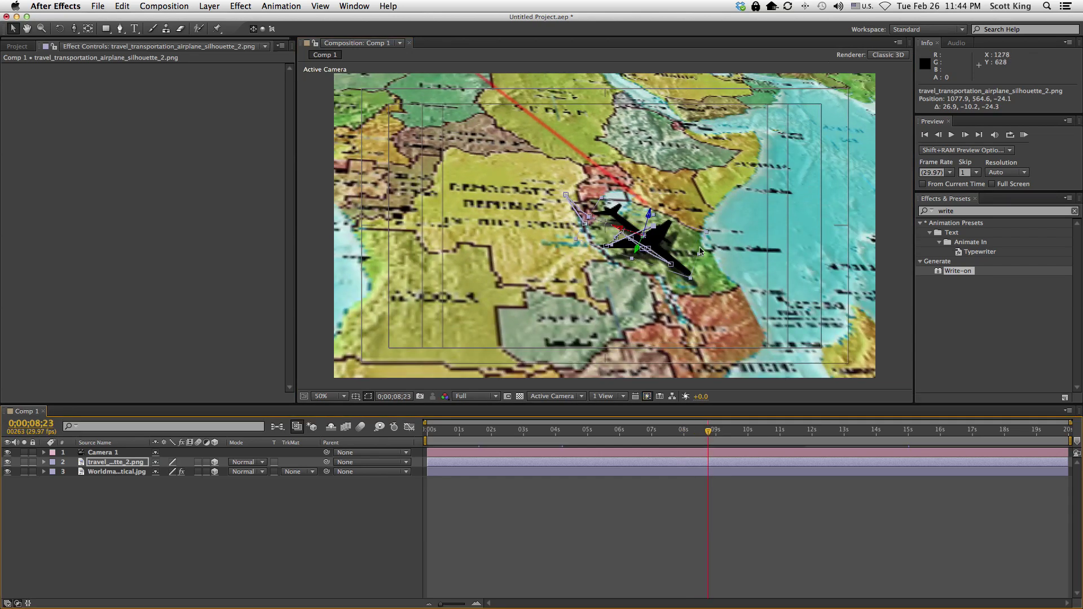
{"action": "left_click_drag", "start_coordinate": [700, 250], "coordinate": [706, 247]}
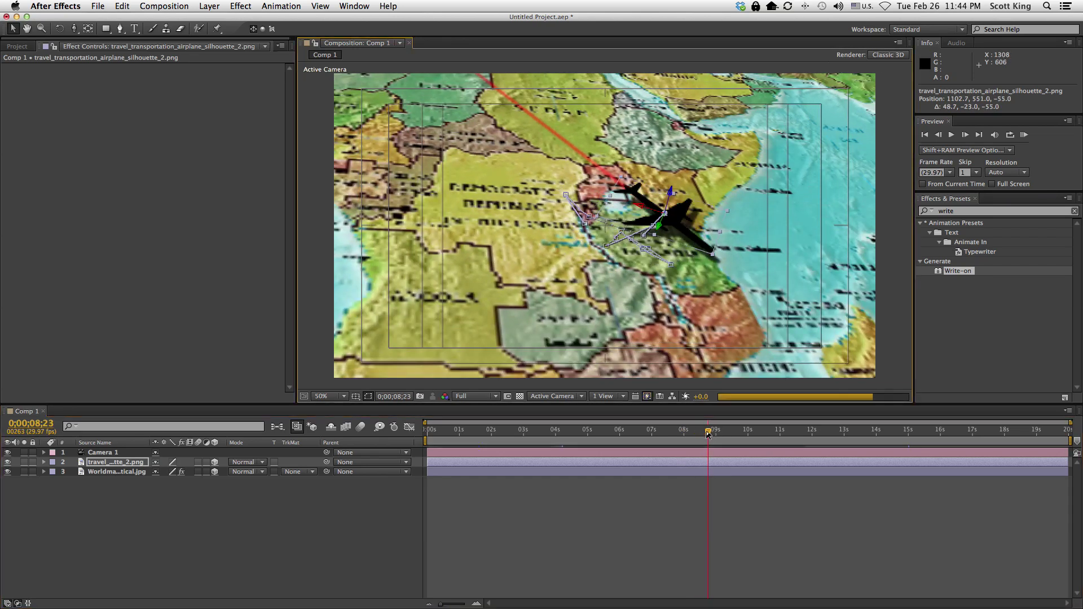
- Scrub through the opening seconds of the animation to check how the airplane follows the red route
{"action": "left_click_drag", "start_coordinate": [672, 437], "coordinate": [494, 471]}
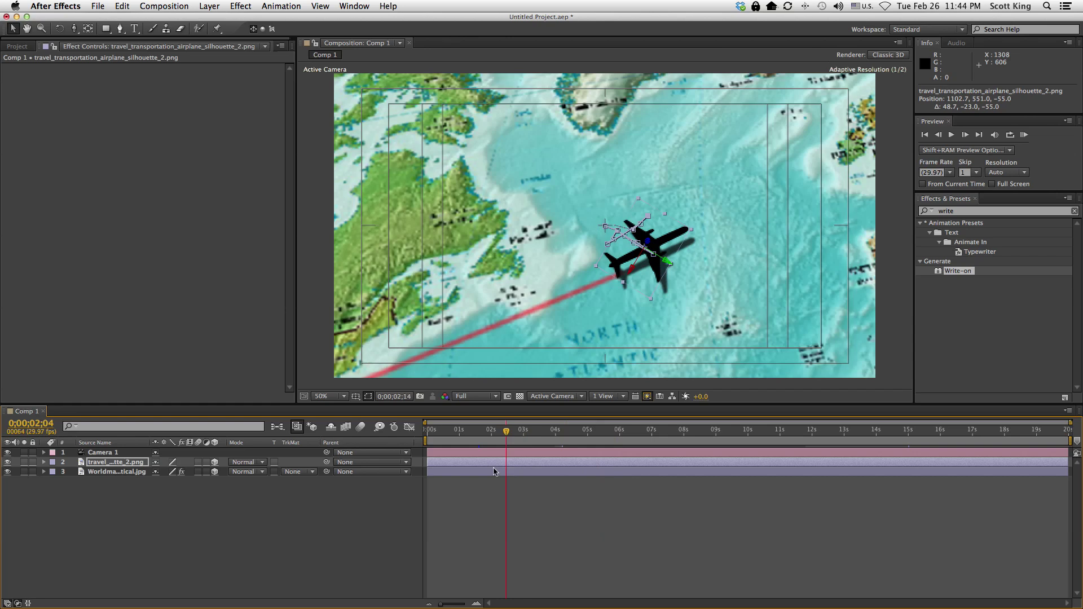
{"action": "left_click_drag", "start_coordinate": [415, 464], "coordinate": [449, 464]}
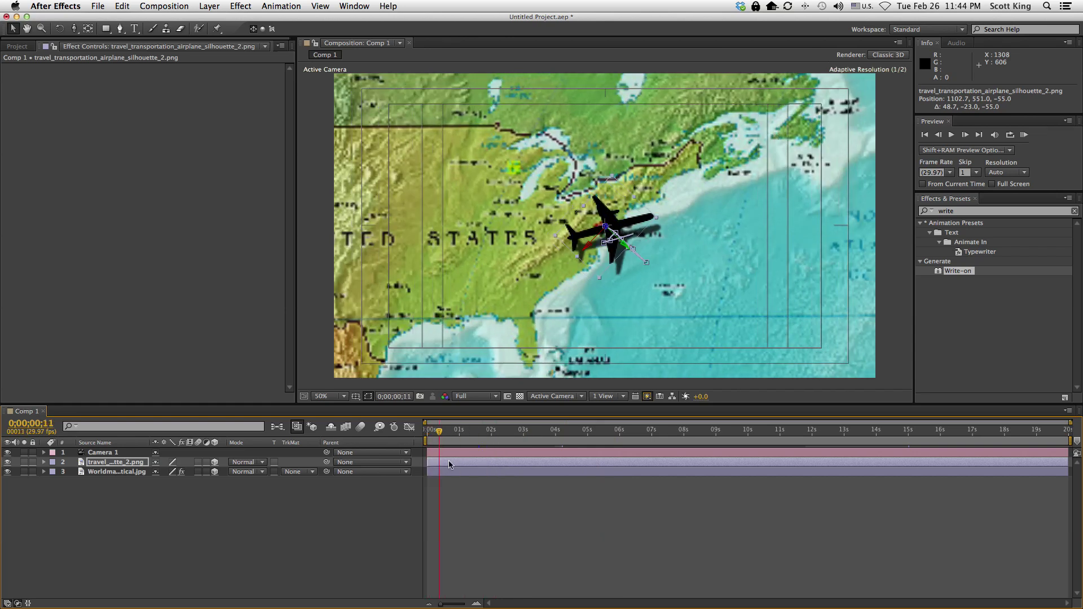
{"action": "left_click_drag", "start_coordinate": [592, 472], "coordinate": [566, 473]}
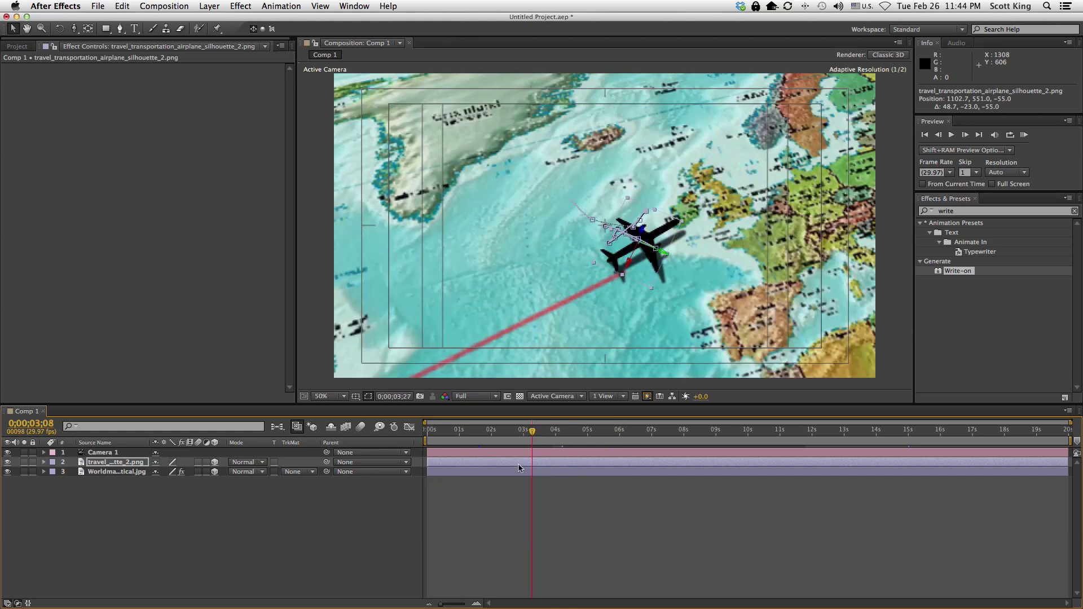